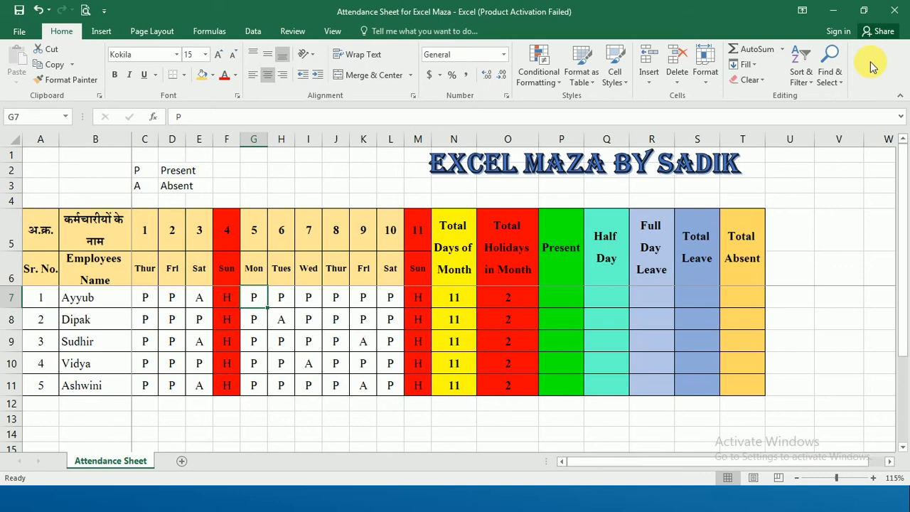
{"action": "left_click", "coordinate": [557, 299]}
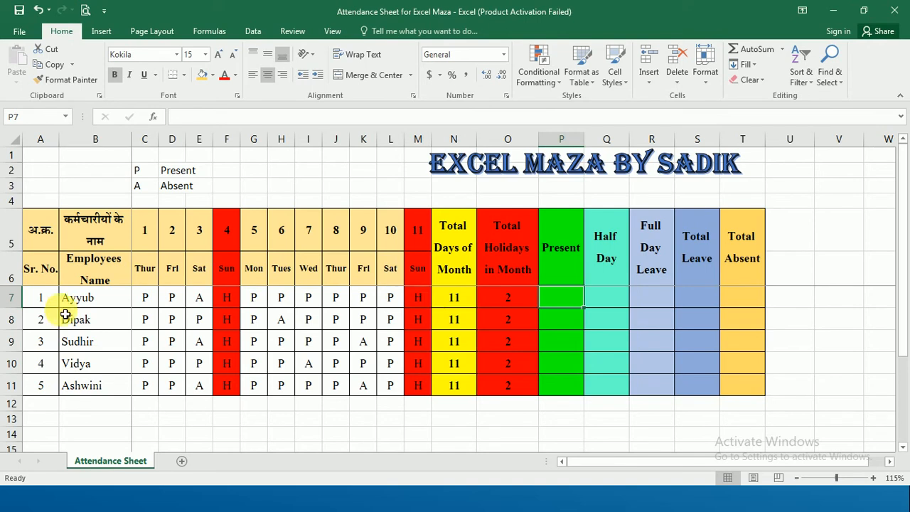
{"action": "left_click", "coordinate": [117, 277]}
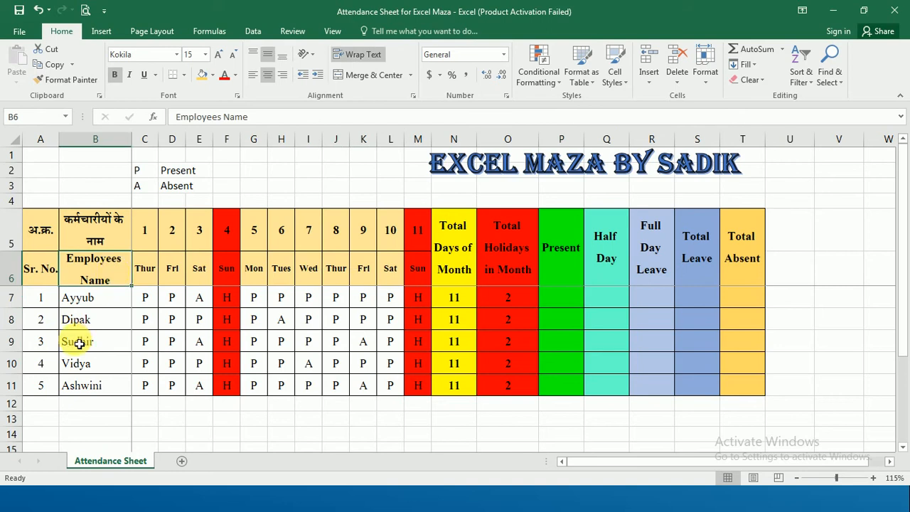
{"action": "left_click", "coordinate": [108, 304]}
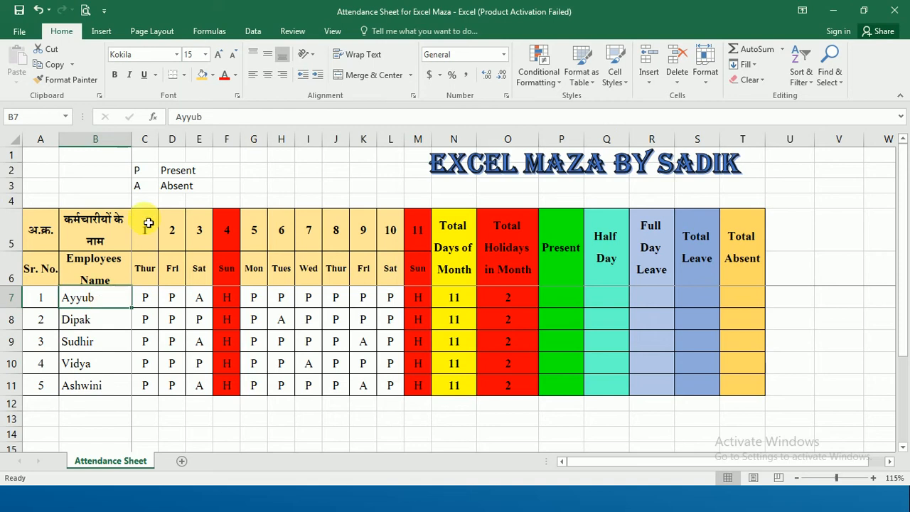
{"action": "left_click_drag", "start_coordinate": [144, 235], "coordinate": [420, 244]}
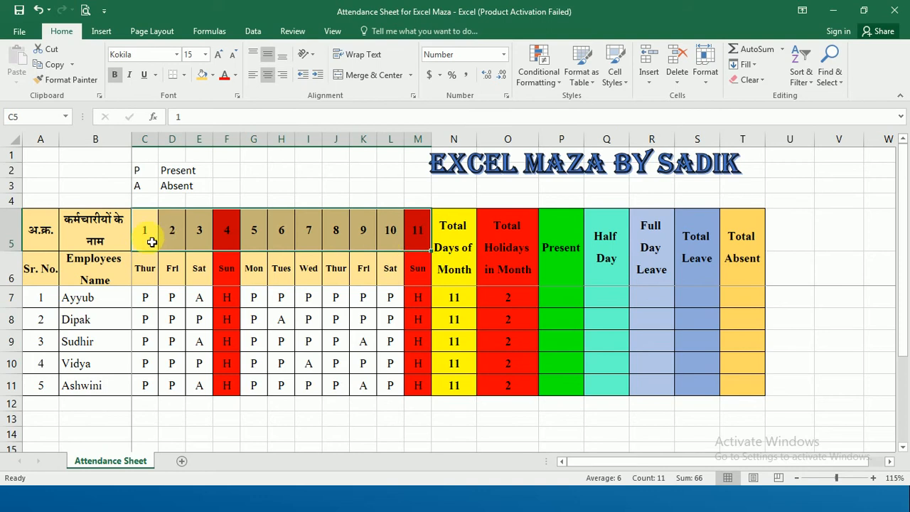
{"action": "left_click", "coordinate": [425, 242]}
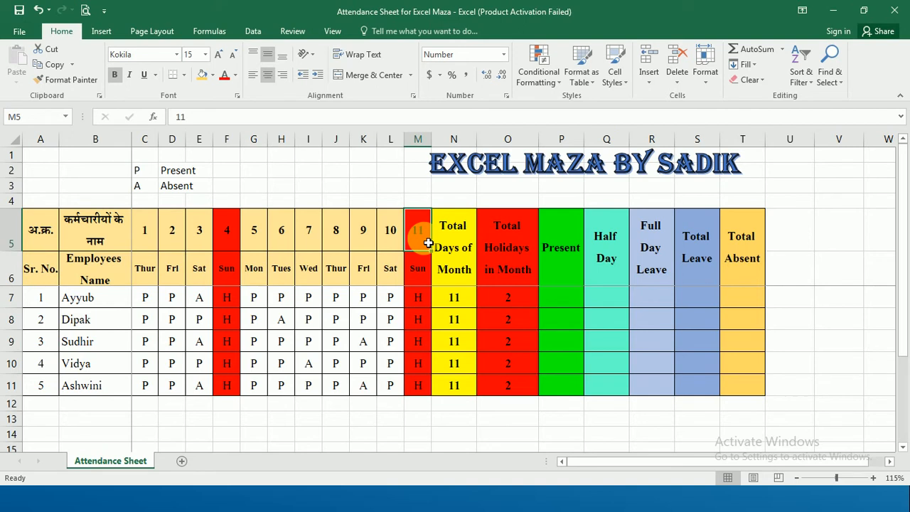
Step: Try inserting a blank column before the day 11 column, and undo the insertion
{"action": "left_click", "coordinate": [429, 141]}
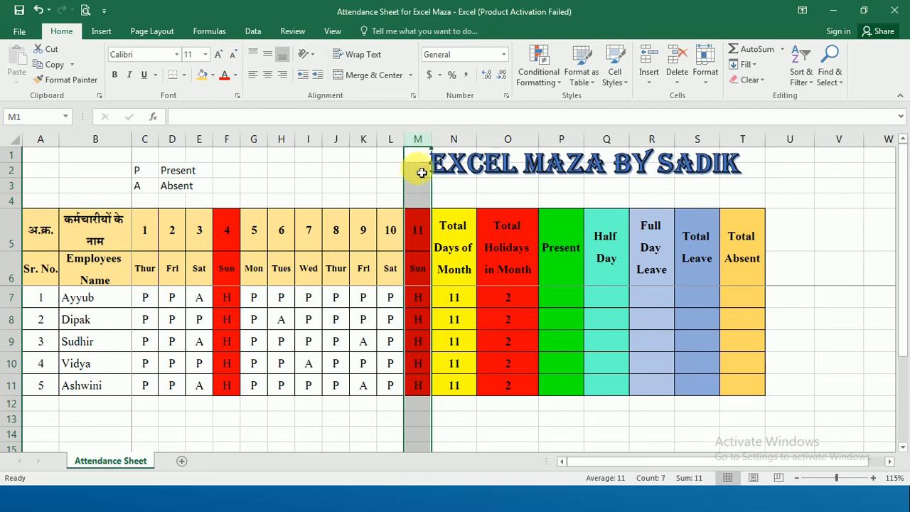
{"action": "right_click", "coordinate": [422, 173]}
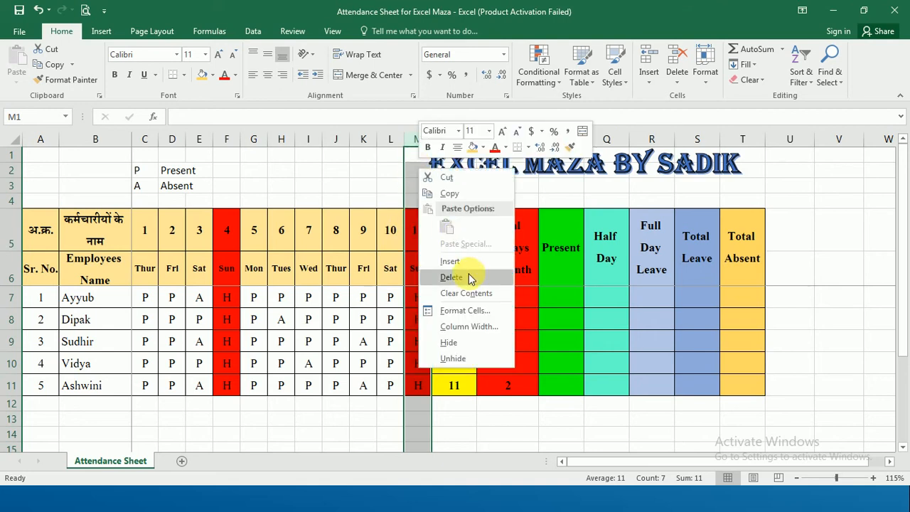
{"action": "left_click", "coordinate": [475, 268]}
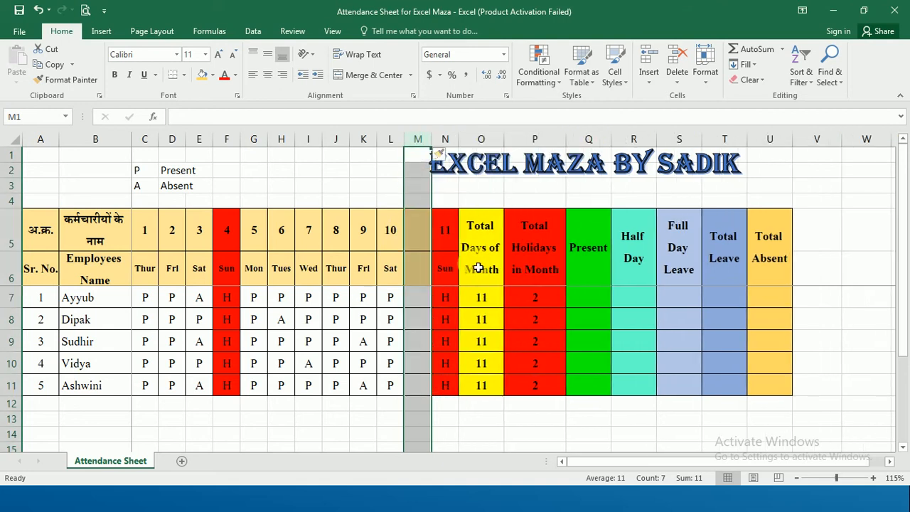
{"action": "key", "text": "ctrl+z"}
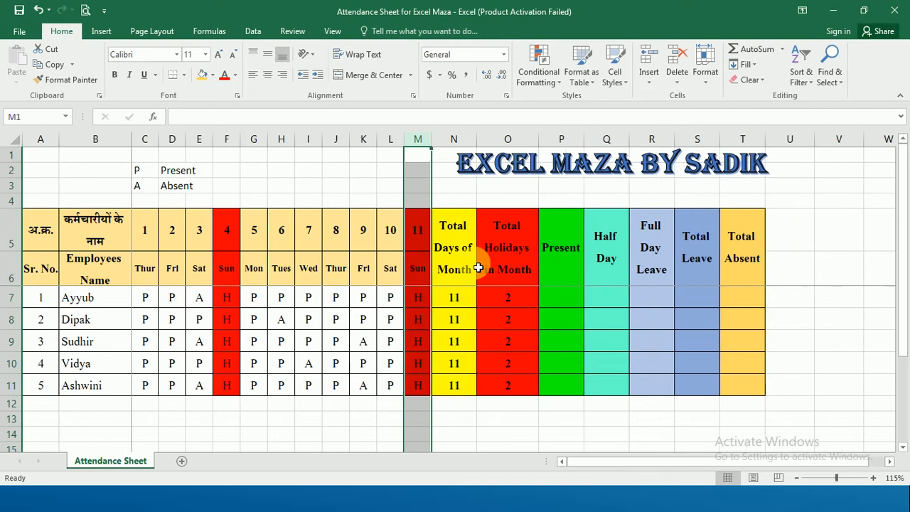
{"action": "left_click", "coordinate": [477, 299]}
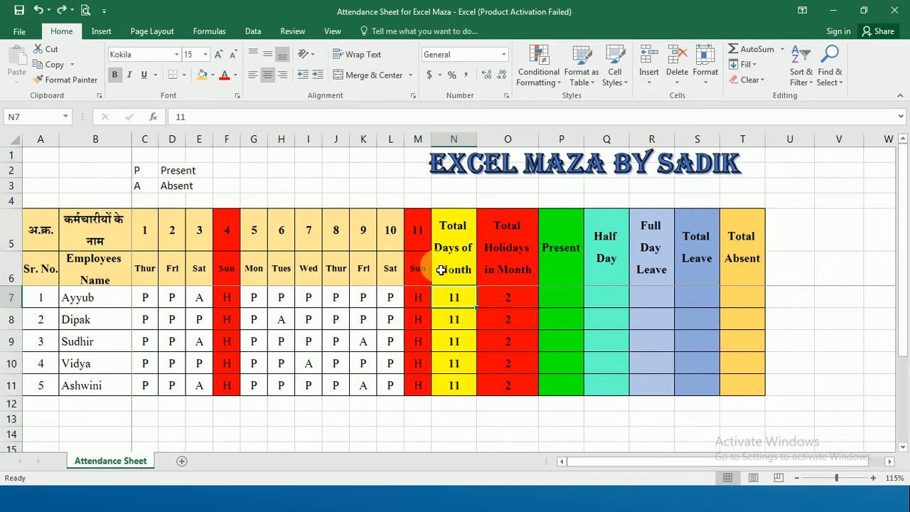
{"action": "left_click", "coordinate": [422, 243]}
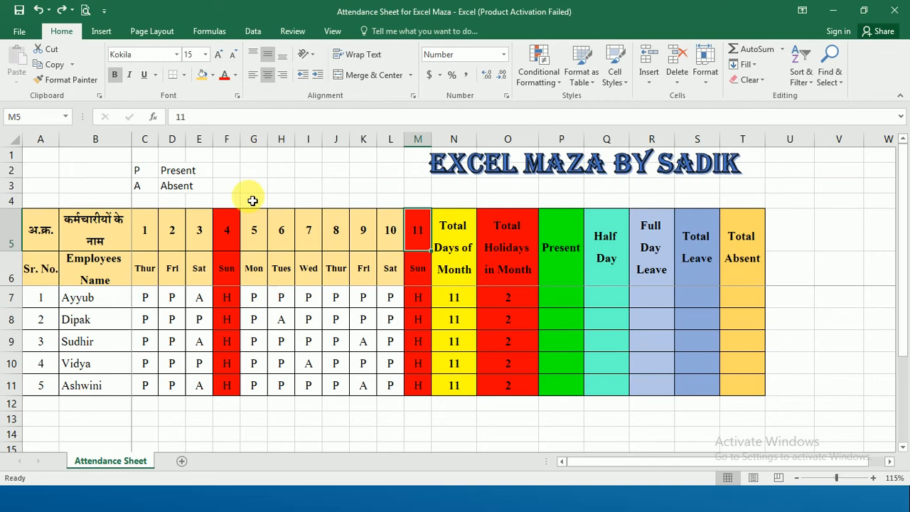
Step: Add the code HD in F2 with its meaning, Half Day, in G2 of the attendance legend
{"action": "left_click", "coordinate": [233, 175]}
{"action": "type", "text": "HD"}
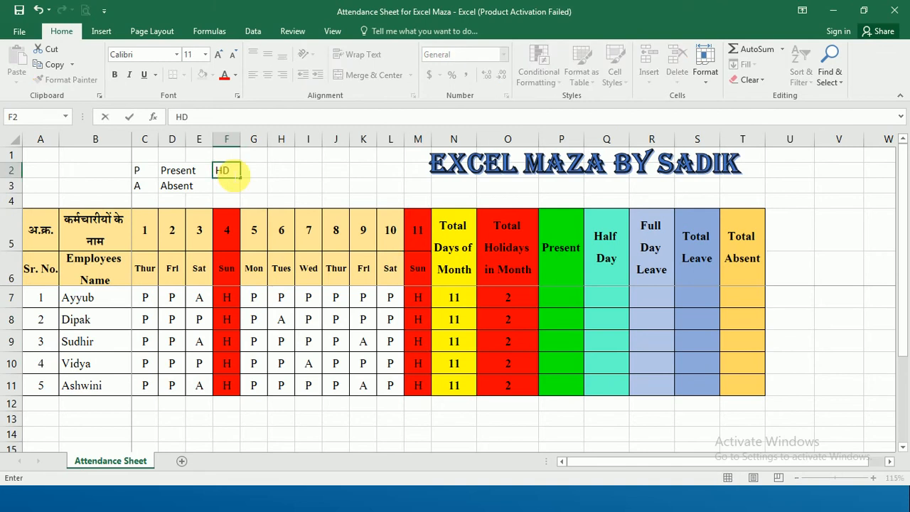
{"action": "key", "text": "Tab"}
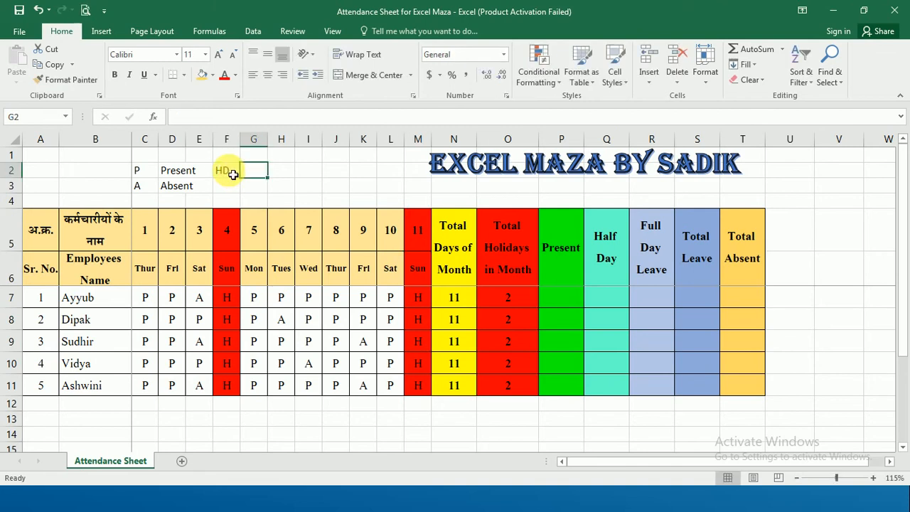
{"action": "type", "text": "Hald"}
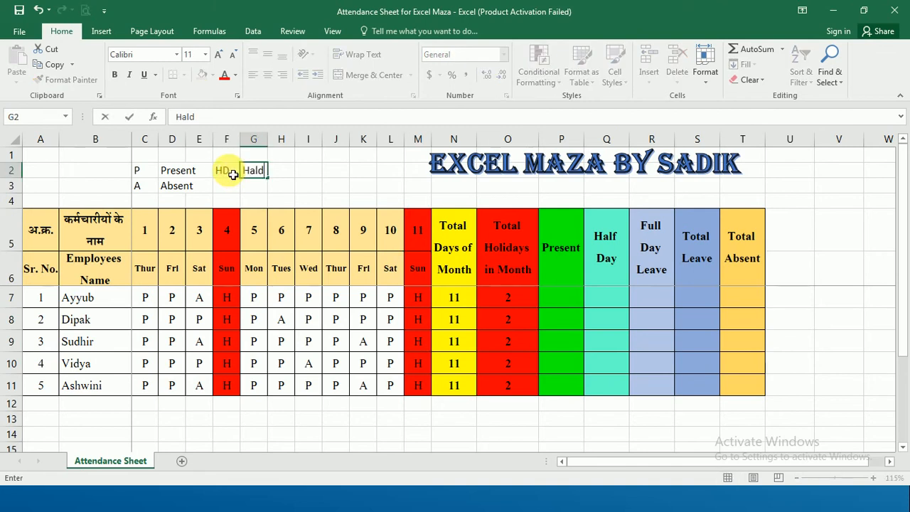
{"action": "key", "text": "BackSpace"}
{"action": "type", "text": "f Day"}
{"action": "key", "text": "Return"}
Step: Add the code L in F3 with its meaning, Leave, in G3 of the legend
{"action": "type", "text": "L"}
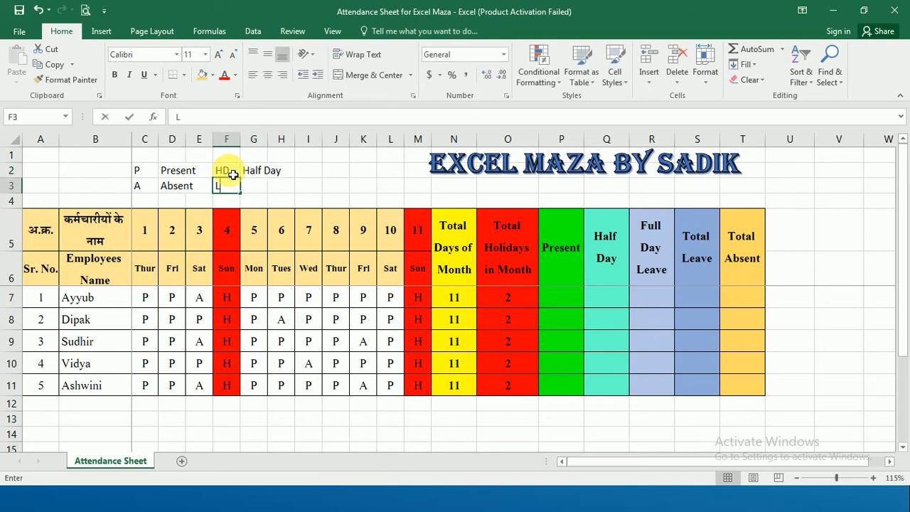
{"action": "key", "text": "Tab"}
{"action": "type", "text": "L"}
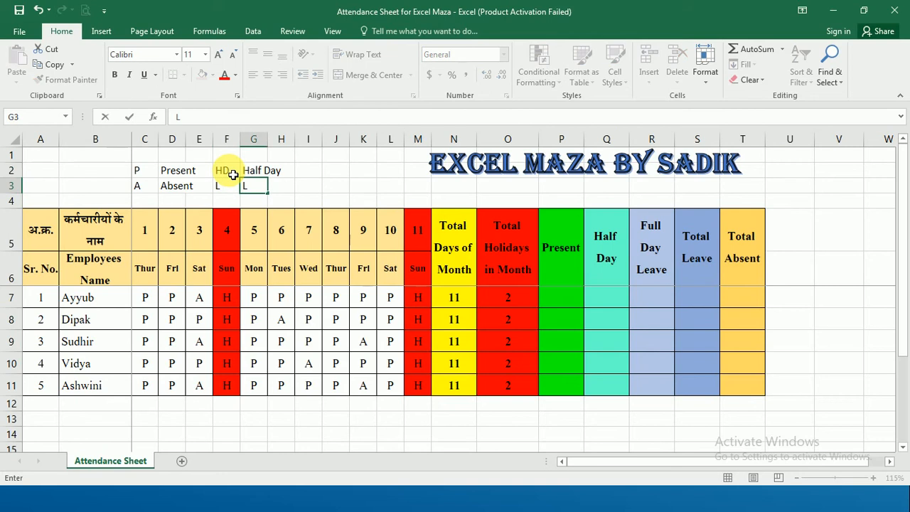
{"action": "type", "text": "eave"}
{"action": "key", "text": "Return"}
Step: Examine the weekday labels and day numbers in the header rows, along with the Total Days of Month heading
{"action": "key", "text": "Down"}
{"action": "key", "text": "Down"}
{"action": "key", "text": "Left"}
{"action": "key", "text": "Left"}
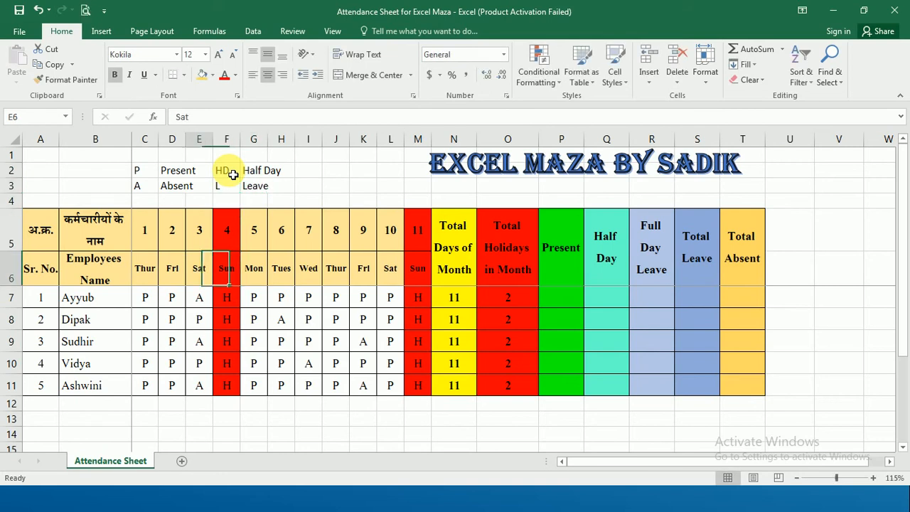
{"action": "key", "text": "Left"}
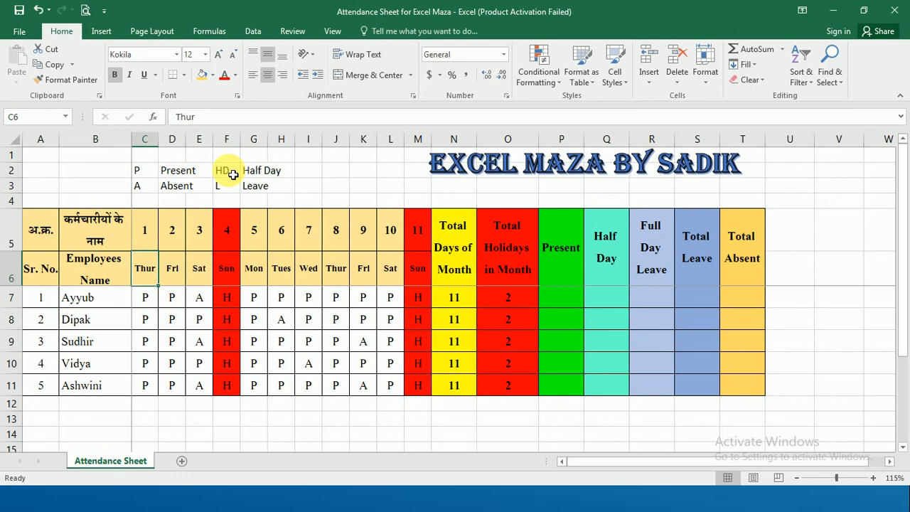
{"action": "key", "text": "Right"}
{"action": "key", "text": "Left"}
{"action": "key", "text": "Right"}
{"action": "key", "text": "Right"}
{"action": "key", "text": "Right"}
{"action": "key", "text": "Right"}
{"action": "key", "text": "Right"}
{"action": "key", "text": "Right"}
{"action": "key", "text": "Right"}
{"action": "key", "text": "Right"}
{"action": "key", "text": "Right"}
{"action": "key", "text": "Right"}
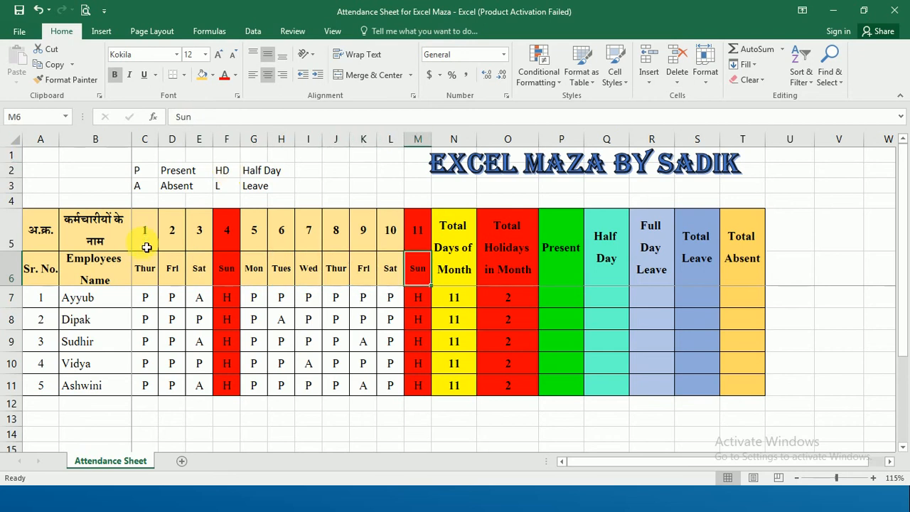
{"action": "left_click", "coordinate": [145, 273]}
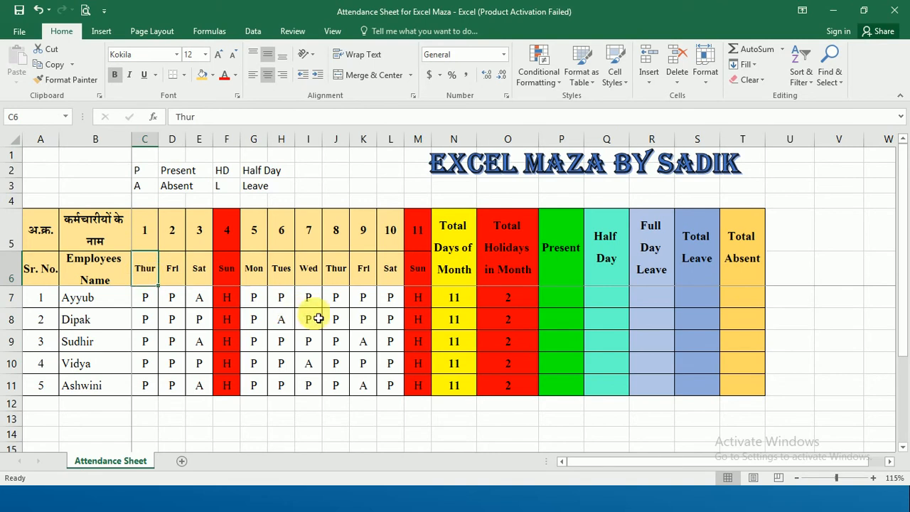
{"action": "left_click", "coordinate": [448, 245]}
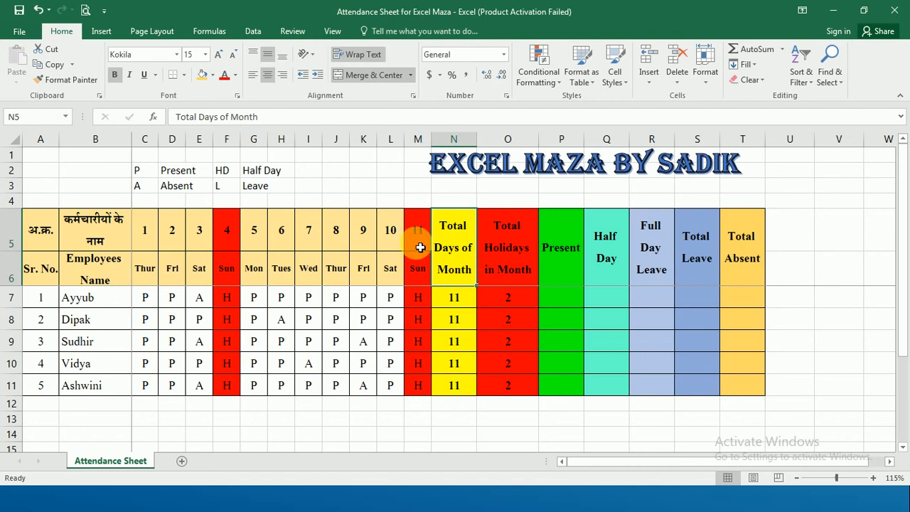
{"action": "left_click_drag", "start_coordinate": [416, 247], "coordinate": [143, 245]}
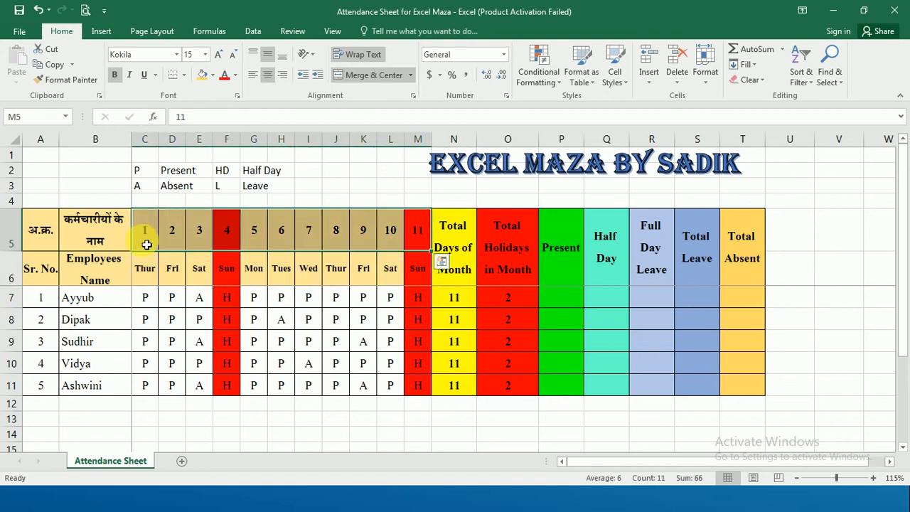
Step: Copy the Total Days of Month value from N7 down to the other employees' rows
{"action": "left_click", "coordinate": [466, 300]}
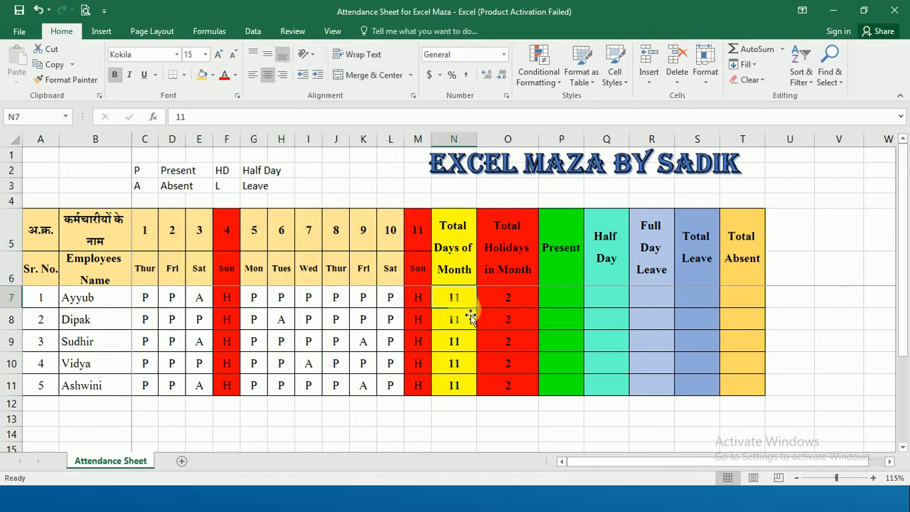
{"action": "key", "text": "ctrl+c"}
{"action": "key", "text": "shift+Down"}
{"action": "key", "text": "shift+Down"}
{"action": "key", "text": "shift+Down"}
{"action": "key", "text": "shift+Down"}
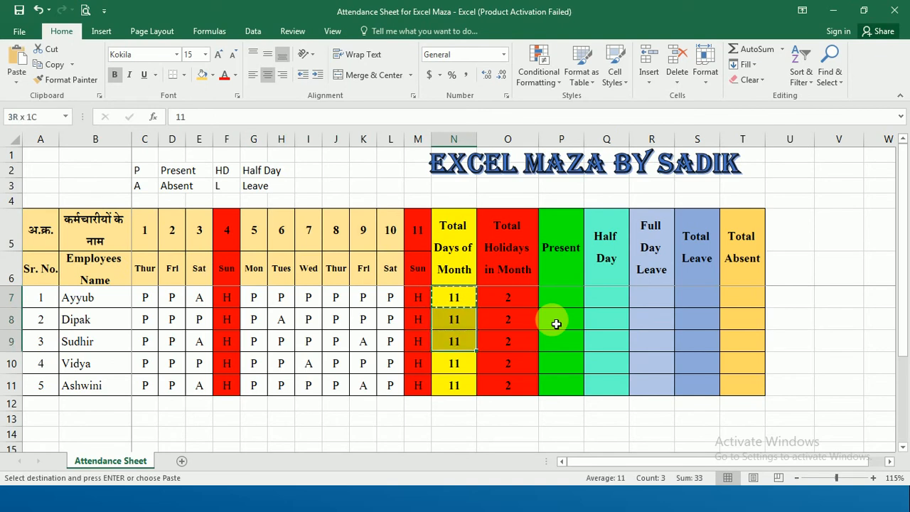
{"action": "key", "text": "Return"}
{"action": "key", "text": "Up"}
{"action": "key", "text": "Down"}
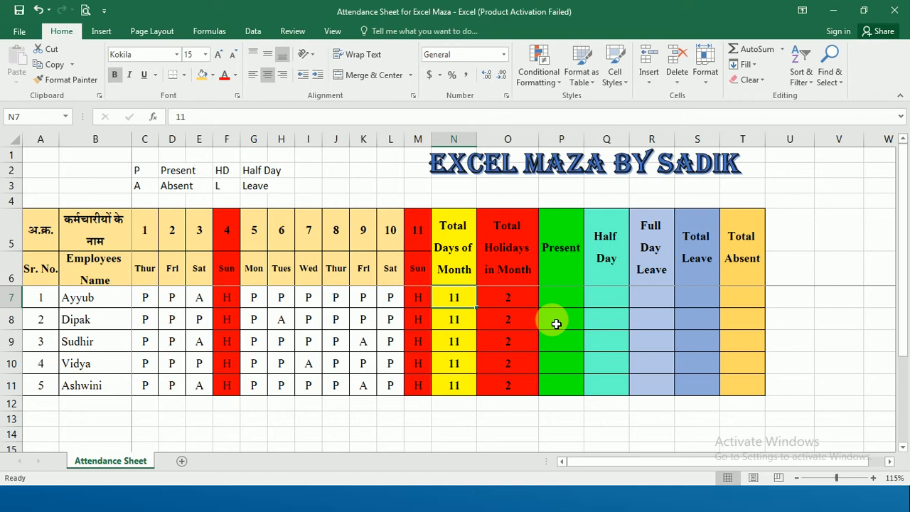
Step: Try entering 31 as the first employee's Total Days of Month in N7
{"action": "key", "text": "Right"}
{"action": "key", "text": "Left"}
{"action": "key", "text": "Right"}
{"action": "key", "text": "Left"}
{"action": "type", "text": "31"}
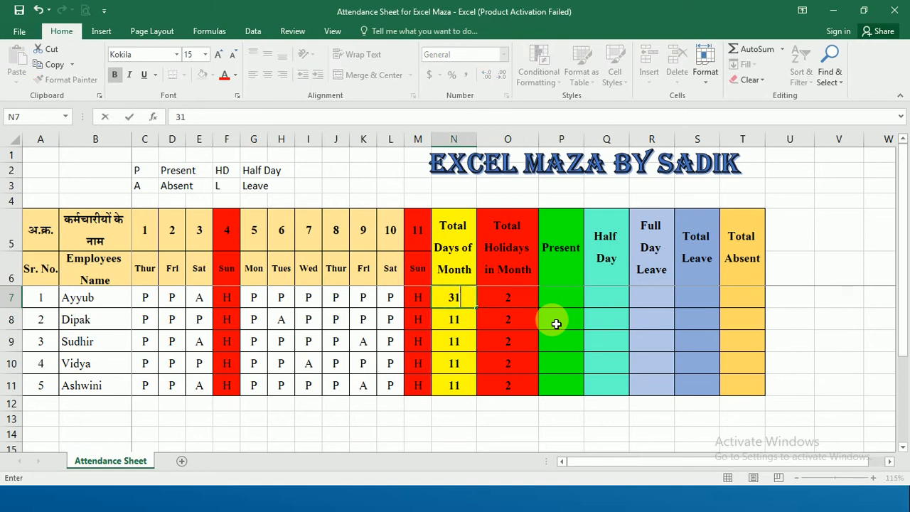
Step: Examine the holiday-counting formulas in the Total Holidays in Month column and the H, A and P marks in the attendance grid
{"action": "key", "text": "Right"}
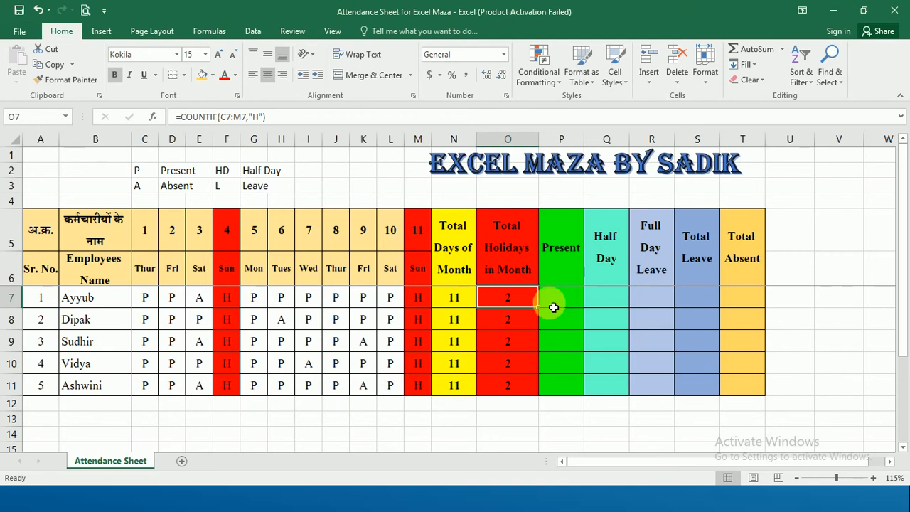
{"action": "left_click", "coordinate": [230, 299]}
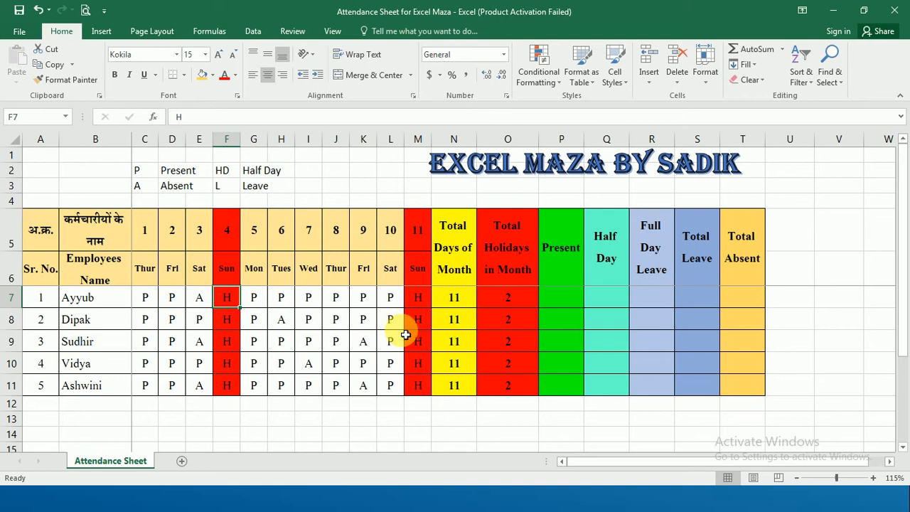
{"action": "left_click", "coordinate": [491, 300]}
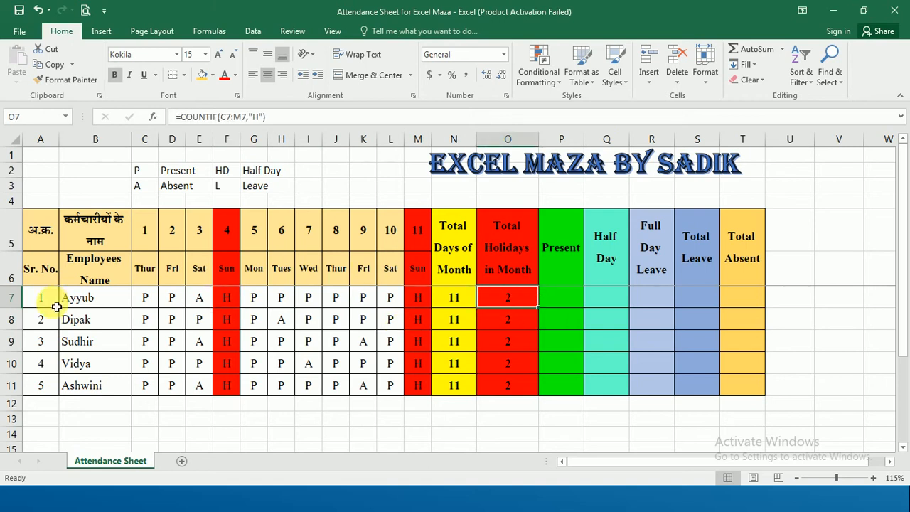
{"action": "left_click", "coordinate": [533, 304]}
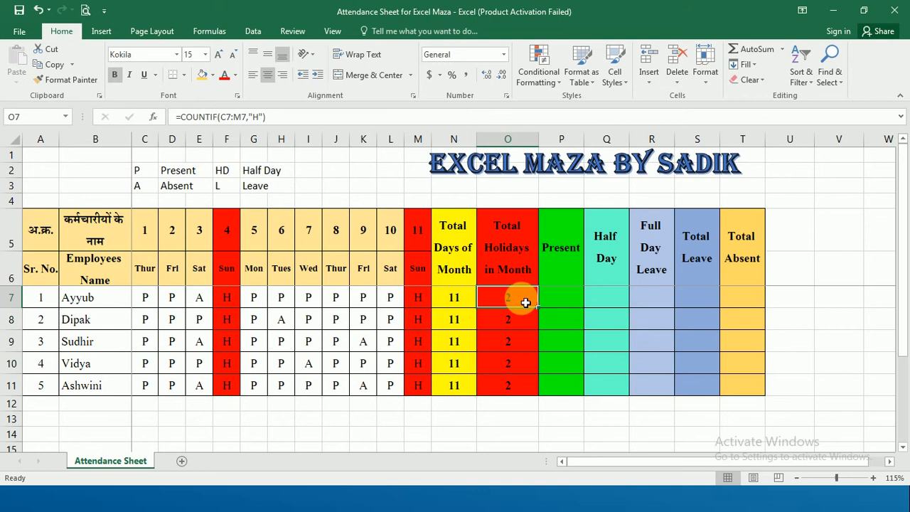
{"action": "left_click", "coordinate": [509, 384]}
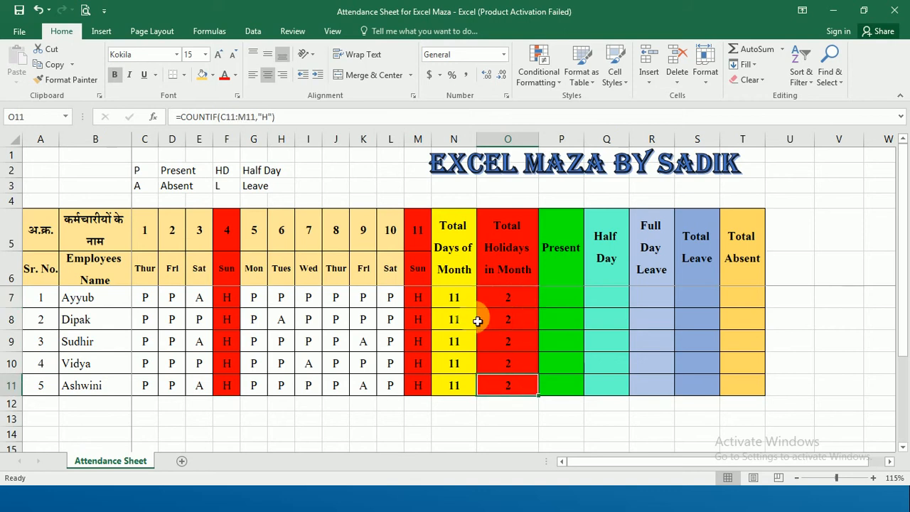
{"action": "left_click", "coordinate": [572, 301]}
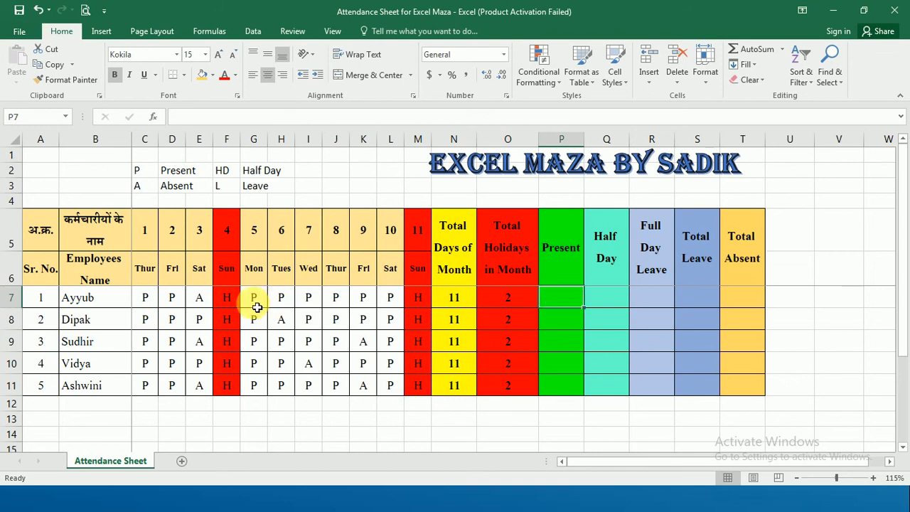
{"action": "left_click", "coordinate": [199, 298]}
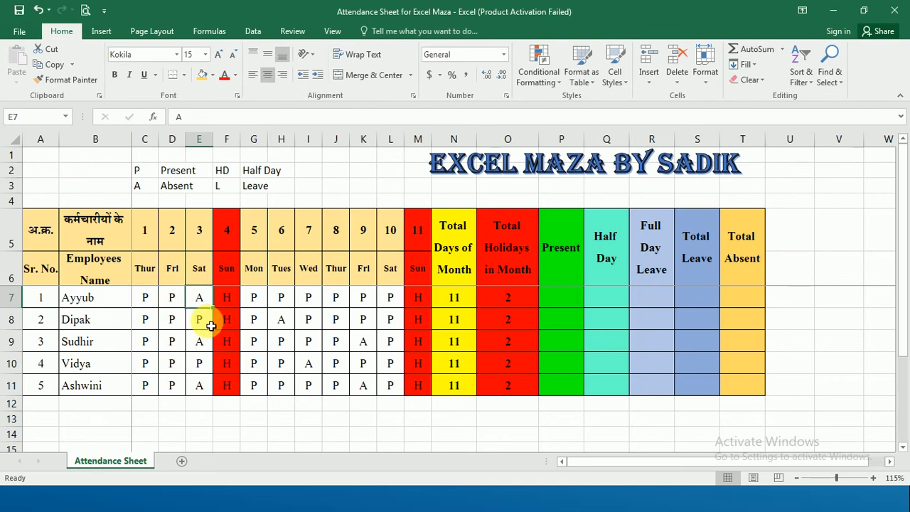
{"action": "left_click", "coordinate": [202, 366]}
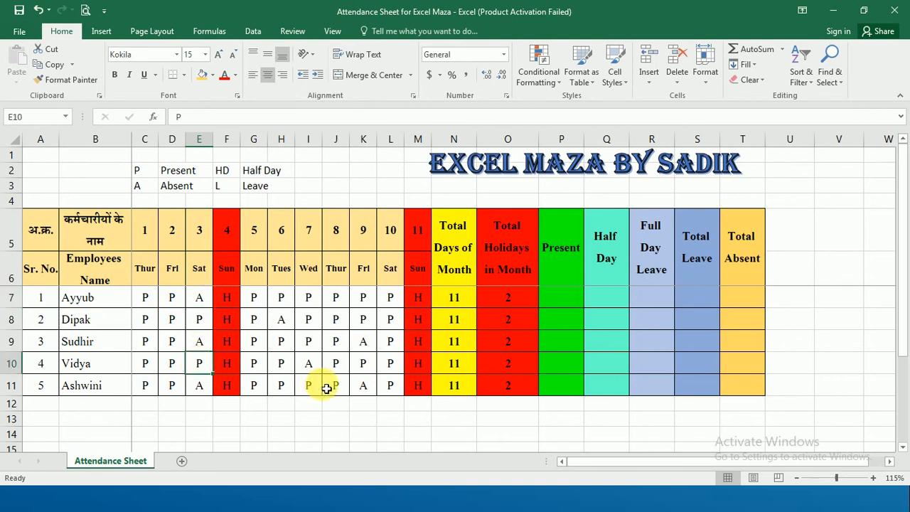
{"action": "left_click", "coordinate": [567, 304]}
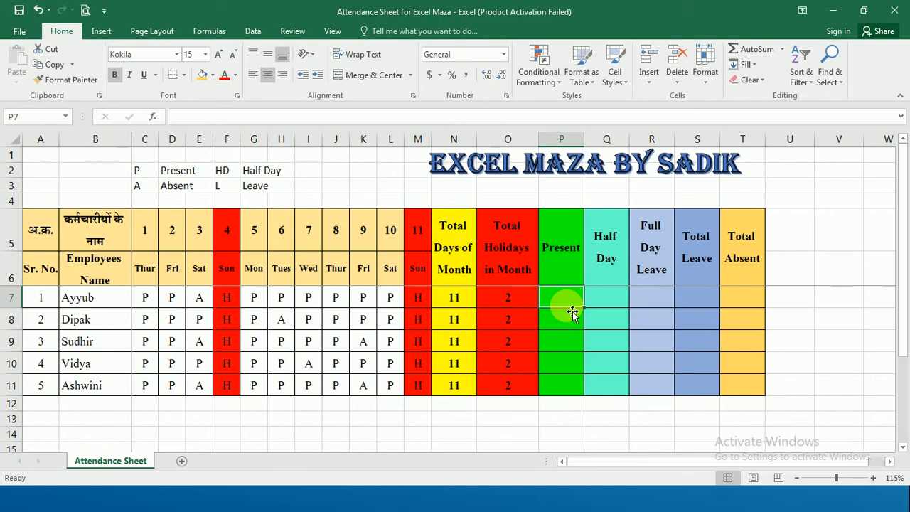
Step: Enter the formula =COUNTIF(C7:M7,"P") in the first employee's Present cell, P7
{"action": "type", "text": "="}
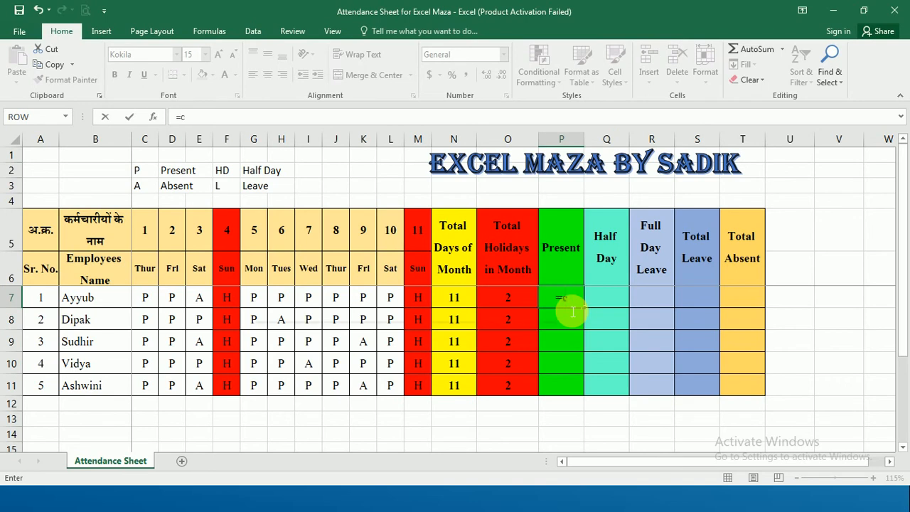
{"action": "type", "text": "count"}
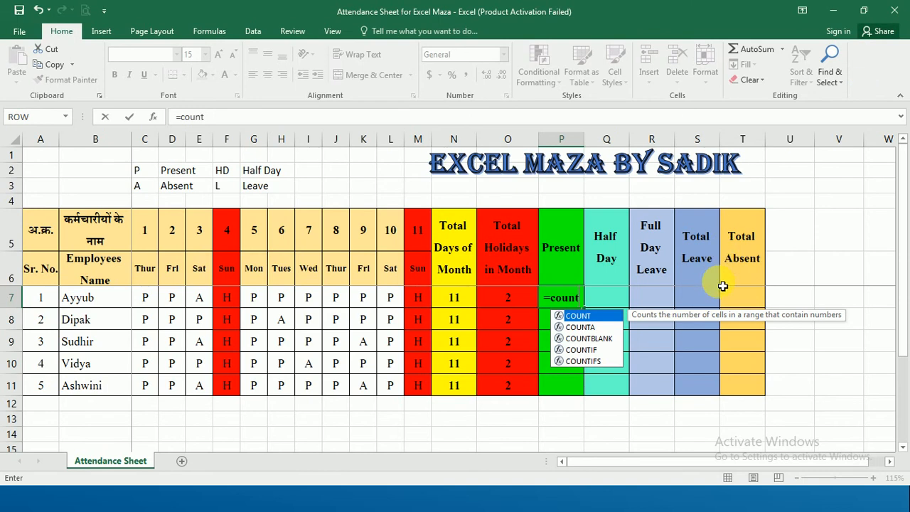
{"action": "type", "text": "if"}
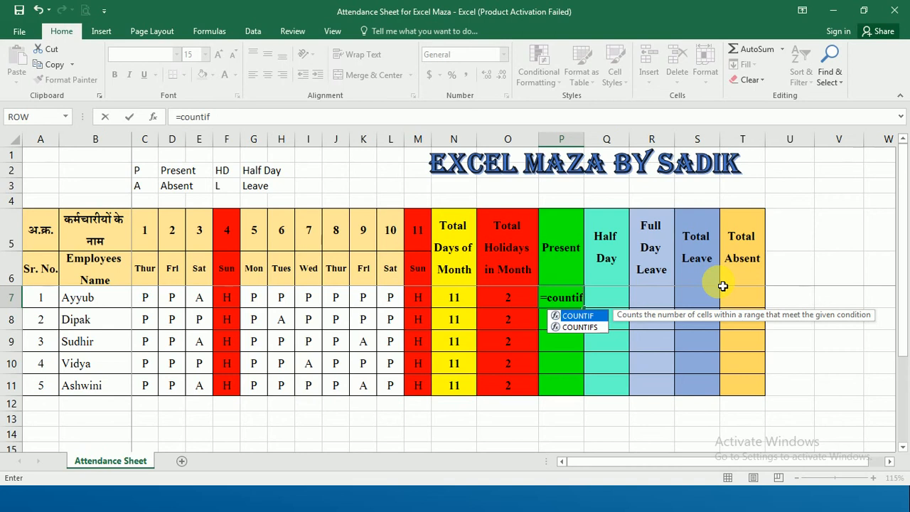
{"action": "type", "text": "("}
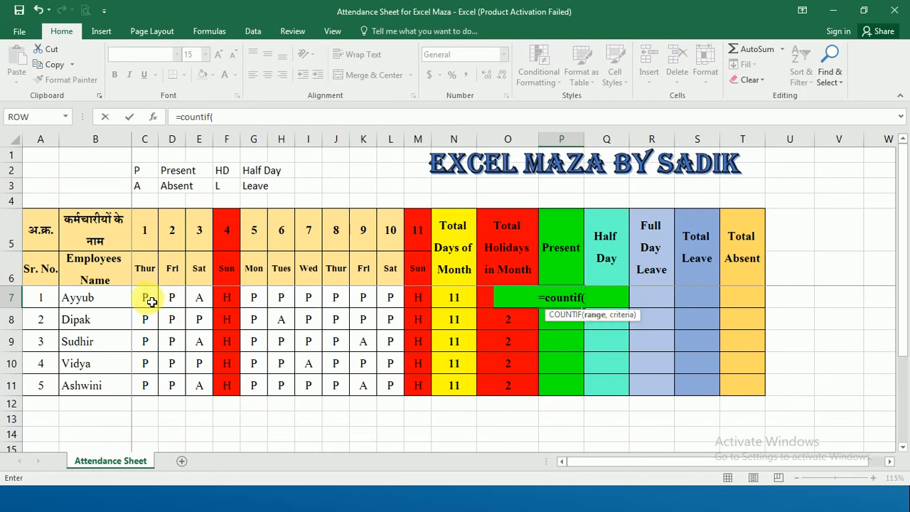
{"action": "left_click_drag", "start_coordinate": [151, 302], "coordinate": [423, 297]}
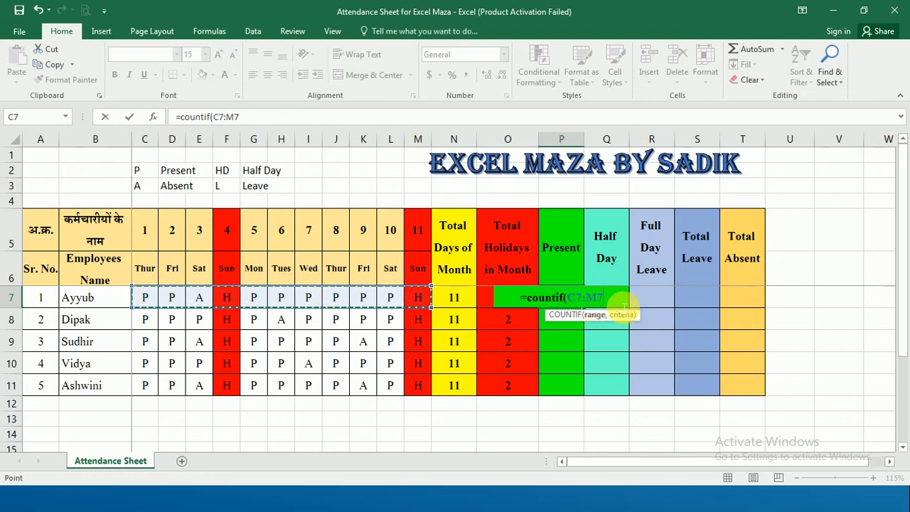
{"action": "type", "text": ","}
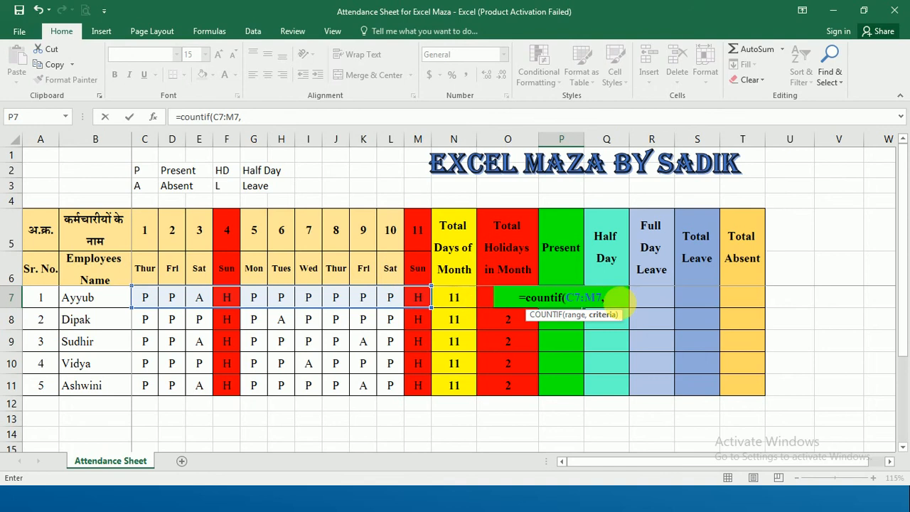
{"action": "type", "text": "\"P"}
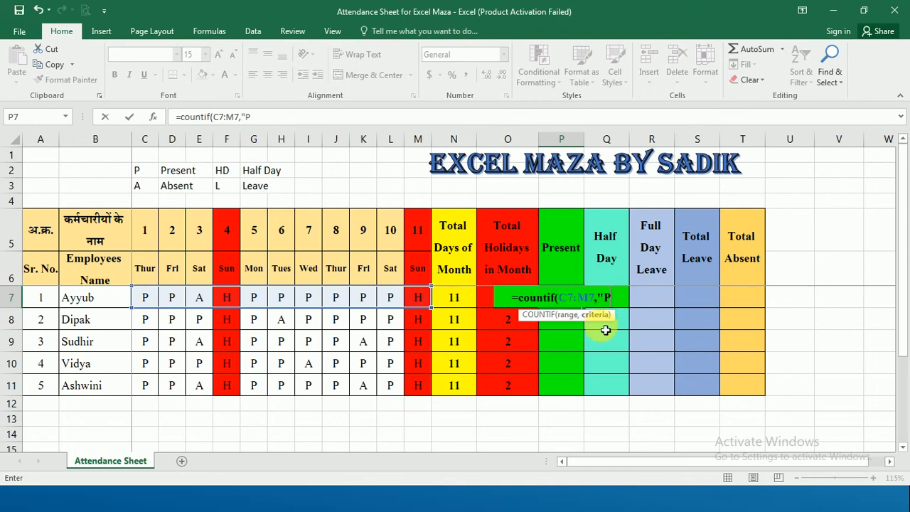
{"action": "type", "text": "\""}
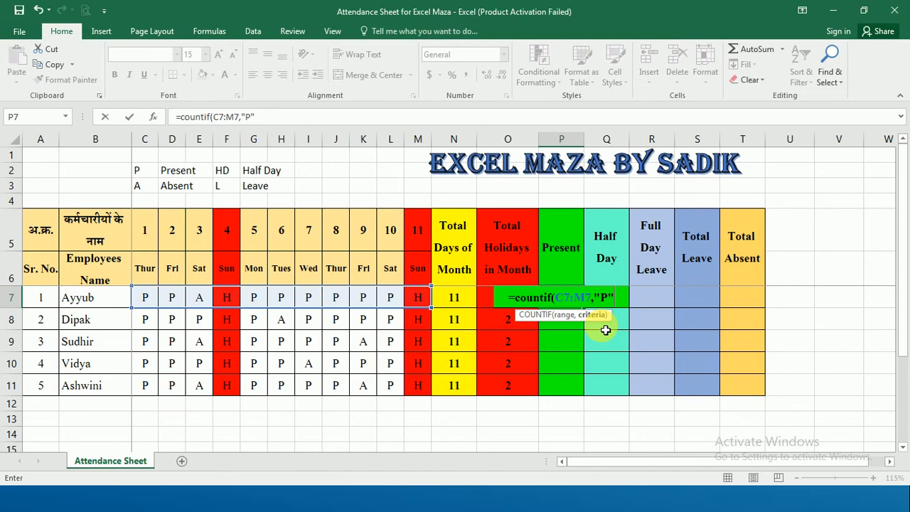
{"action": "type", "text": ")"}
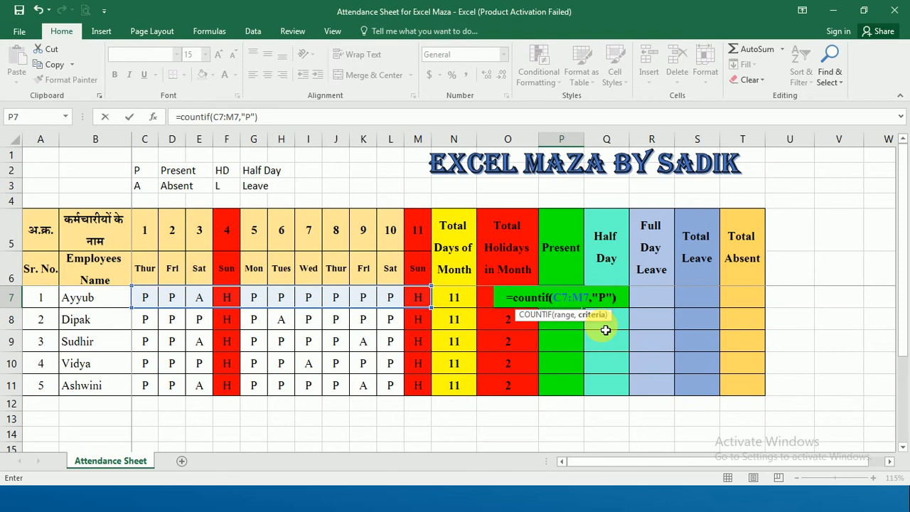
{"action": "key", "text": "Return"}
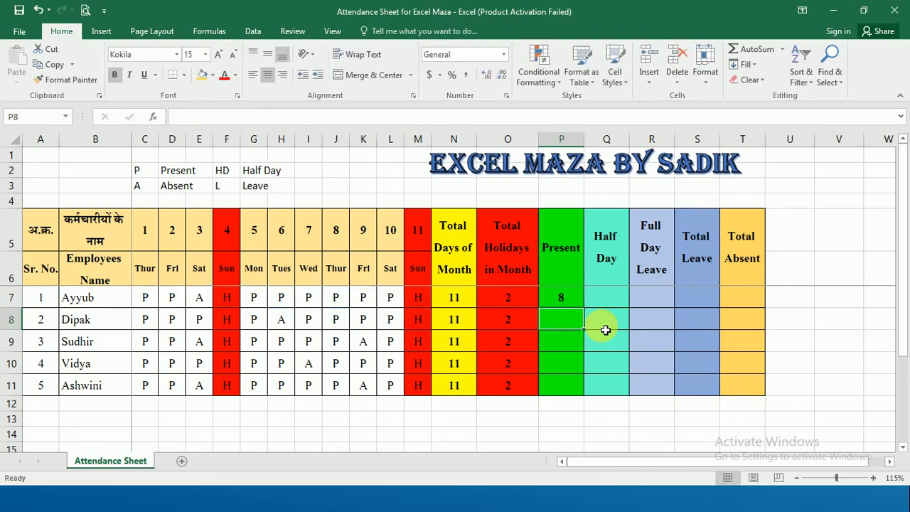
Step: Check the first employee's P marks against the Present total, and copy the formula from P7 down to P11
{"action": "left_click", "coordinate": [567, 300]}
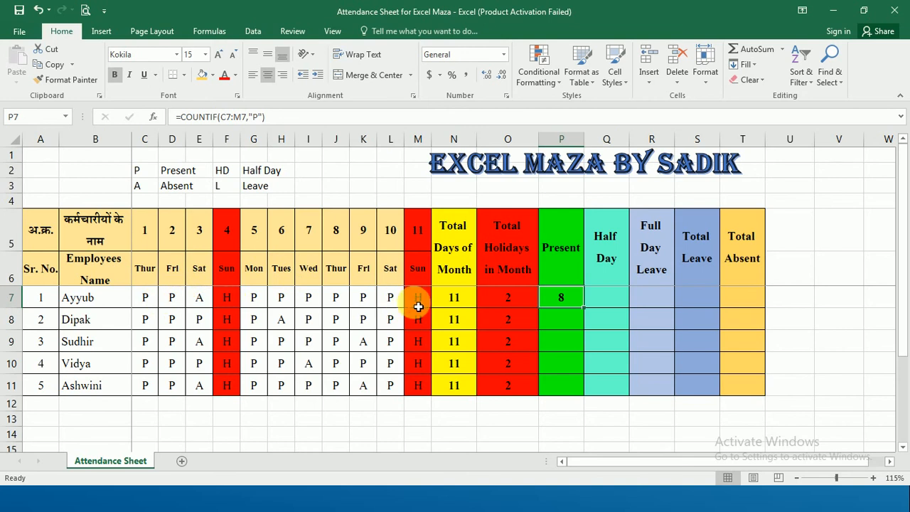
{"action": "left_click", "coordinate": [204, 306]}
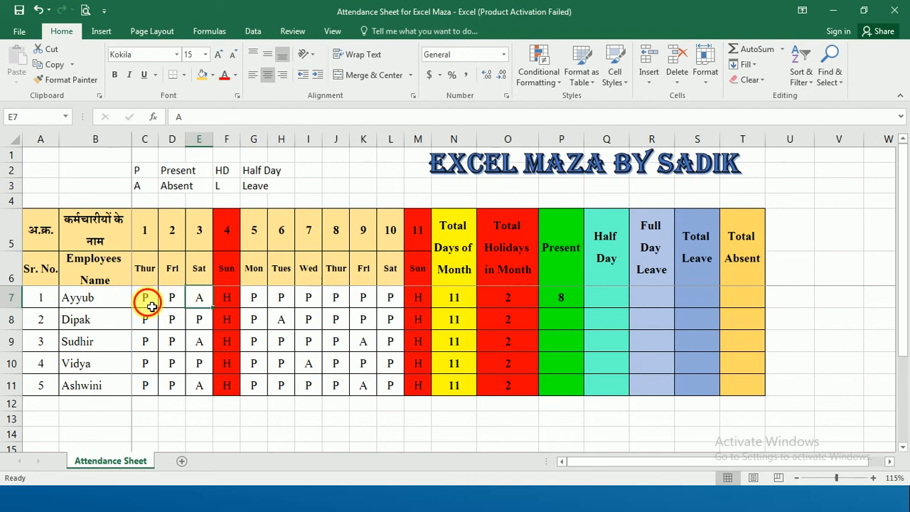
{"action": "left_click", "coordinate": [171, 301]}
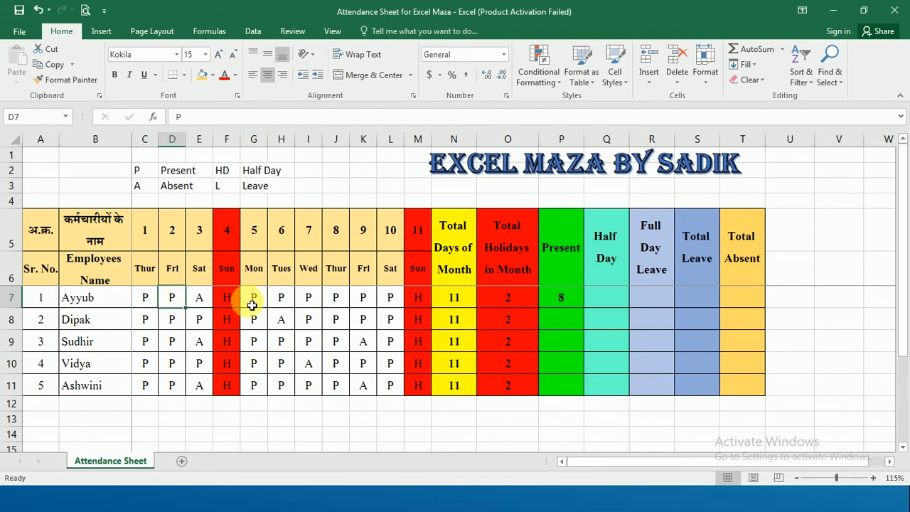
{"action": "left_click", "coordinate": [253, 299]}
{"action": "left_click", "coordinate": [289, 304]}
{"action": "left_click", "coordinate": [313, 306]}
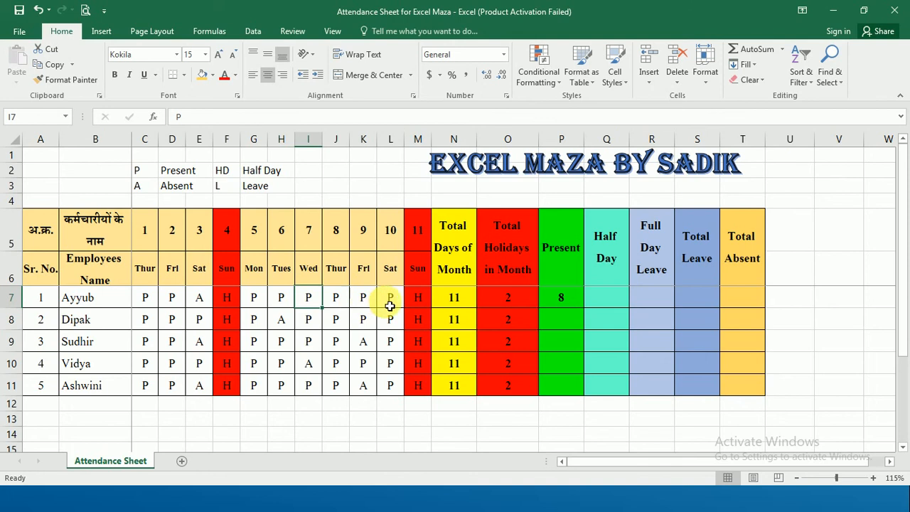
{"action": "left_click", "coordinate": [564, 306]}
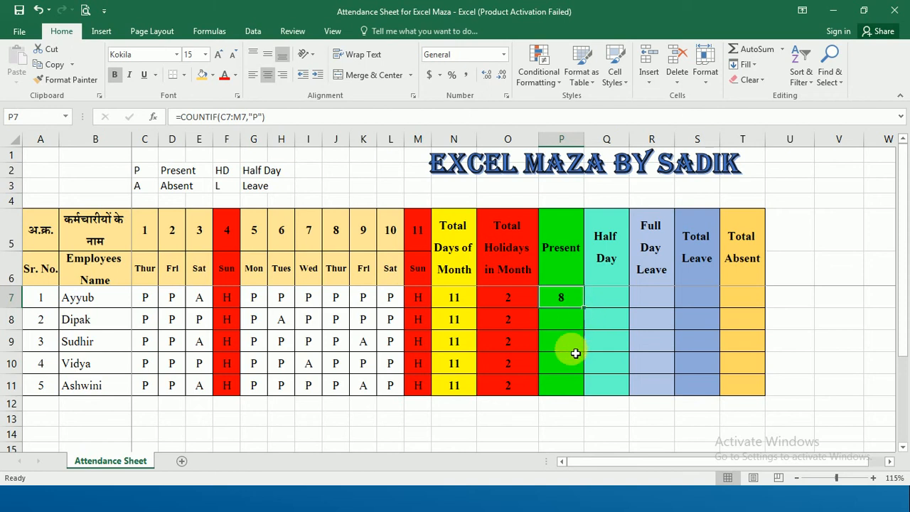
{"action": "left_click_drag", "start_coordinate": [590, 316], "coordinate": [587, 400]}
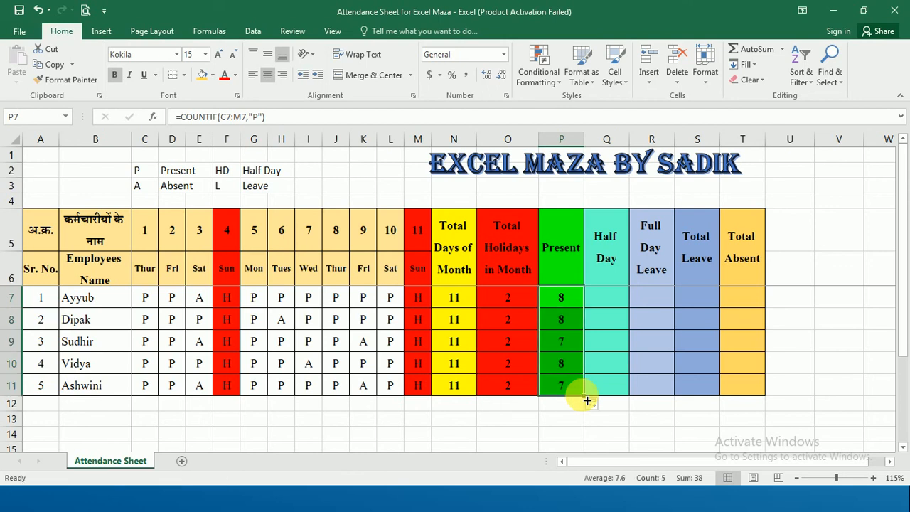
Step: Examine the Present formulas in P7 to P10 against the marks in each employee's row
{"action": "left_click", "coordinate": [562, 302]}
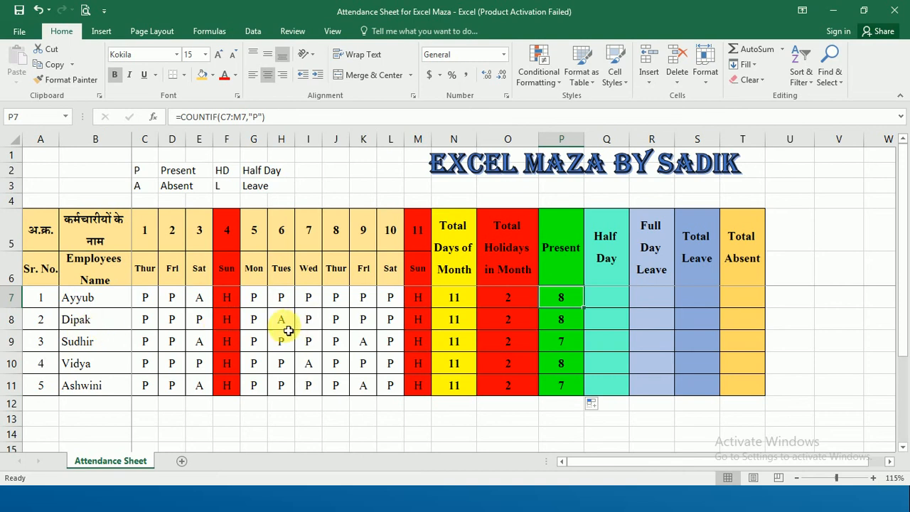
{"action": "left_click", "coordinate": [566, 326]}
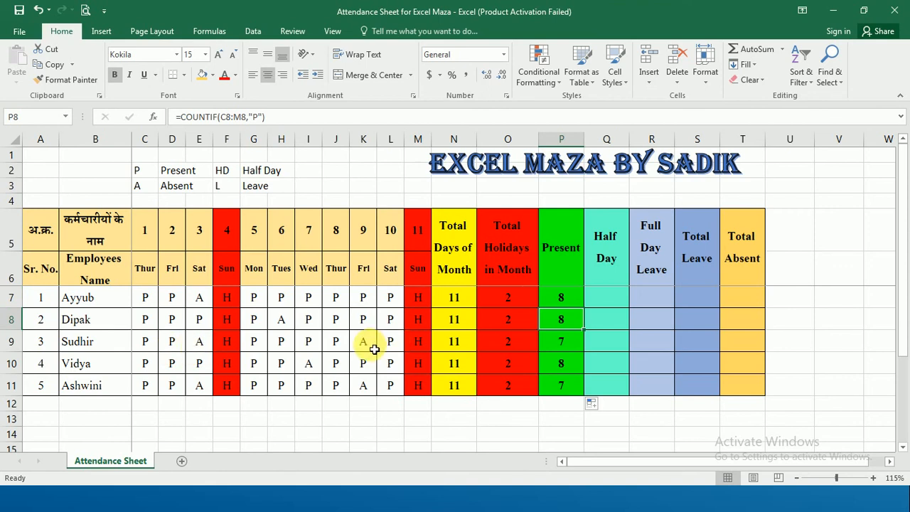
{"action": "left_click", "coordinate": [568, 346]}
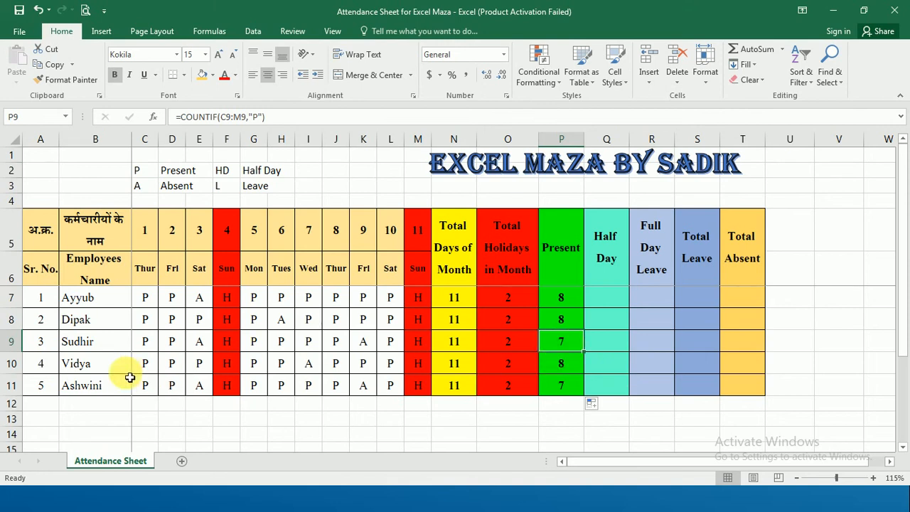
{"action": "left_click", "coordinate": [314, 371]}
{"action": "left_click", "coordinate": [561, 374]}
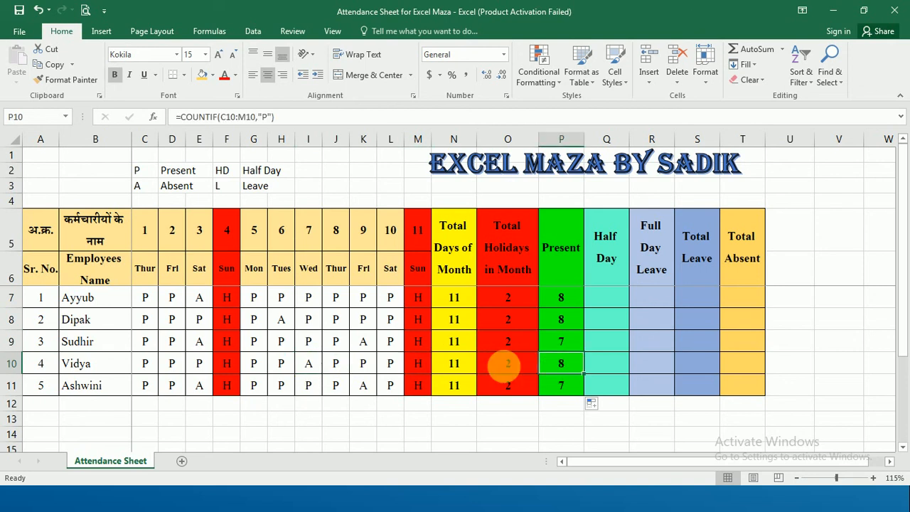
Step: Mark the fourth employee absent with A on days 5 and 10, and check the Present totals
{"action": "left_click", "coordinate": [257, 367]}
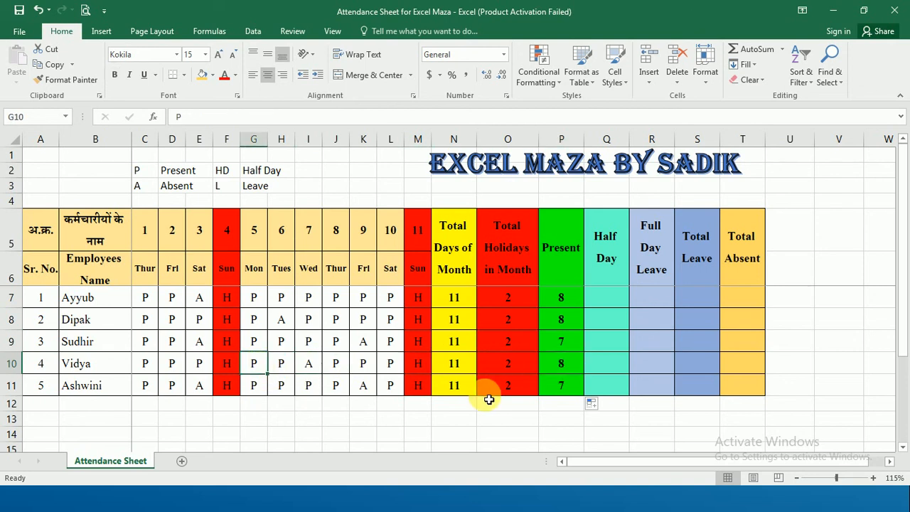
{"action": "type", "text": "A"}
{"action": "key", "text": "Return"}
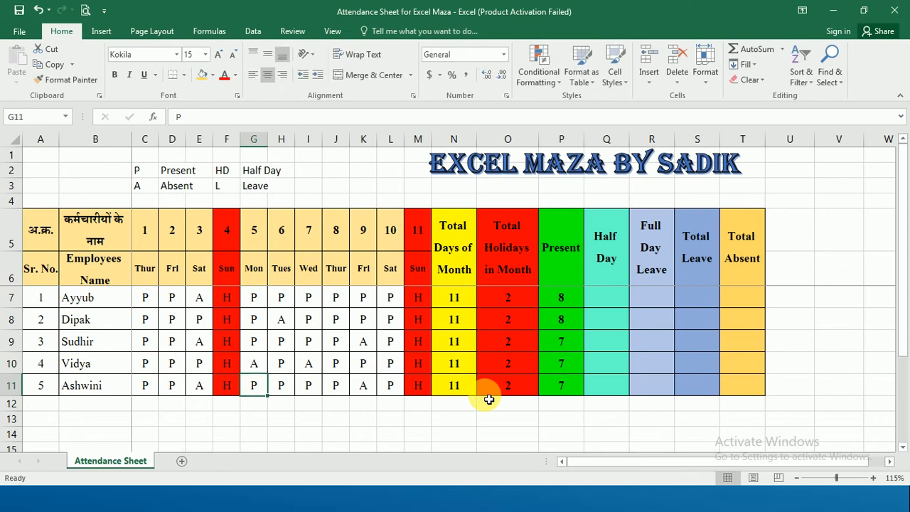
{"action": "left_click", "coordinate": [580, 372]}
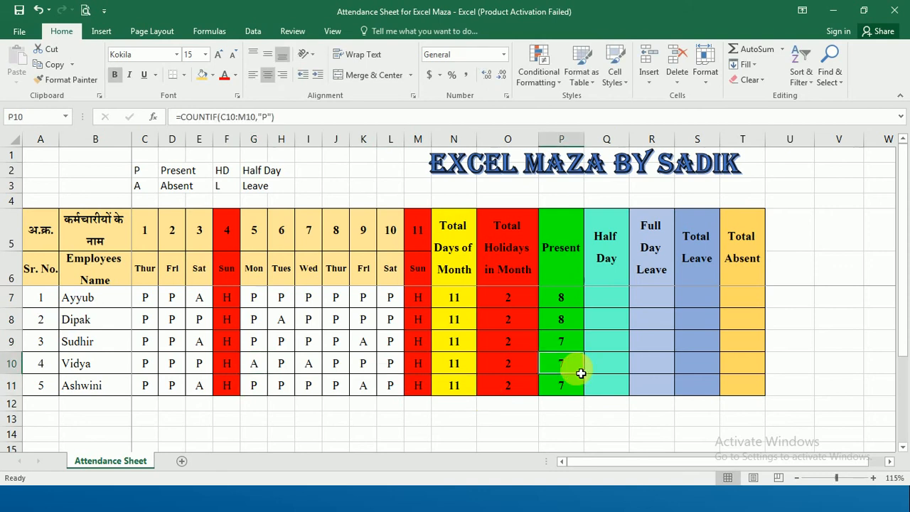
{"action": "left_click", "coordinate": [394, 367]}
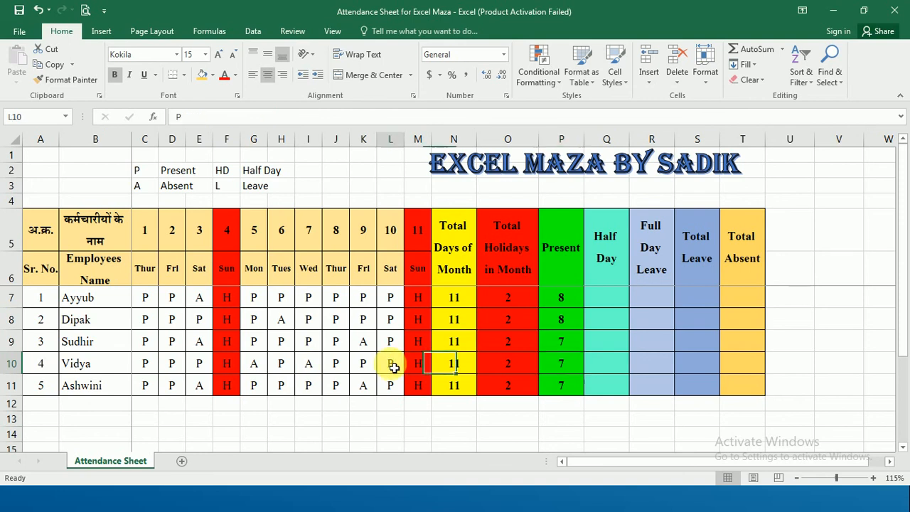
{"action": "type", "text": "A"}
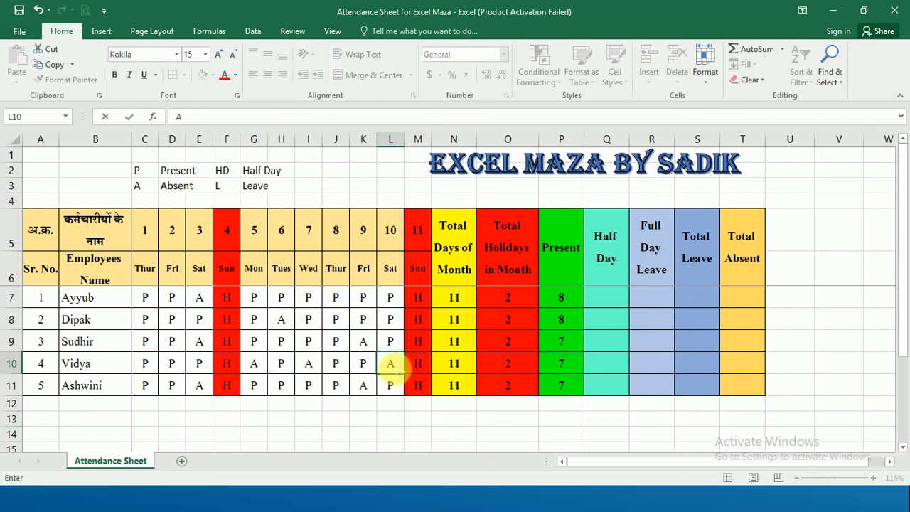
{"action": "key", "text": "Return"}
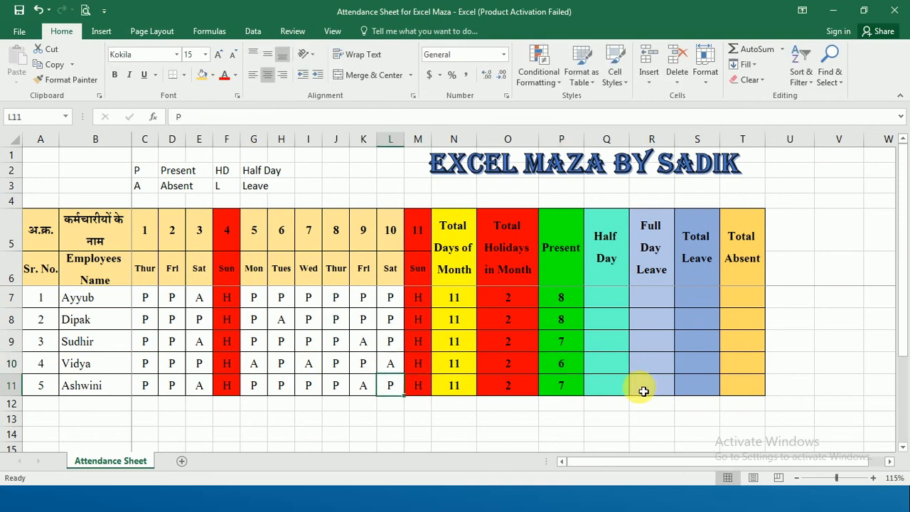
{"action": "left_click", "coordinate": [582, 393]}
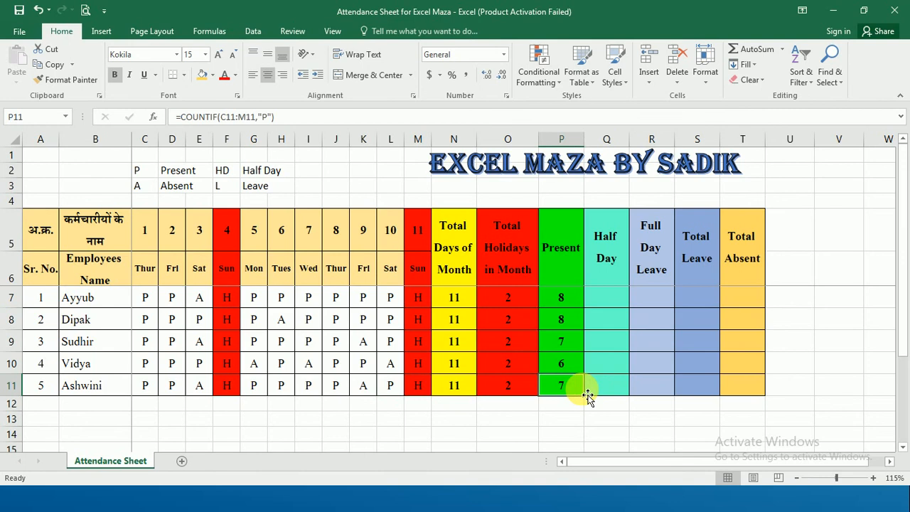
{"action": "left_click", "coordinate": [562, 296]}
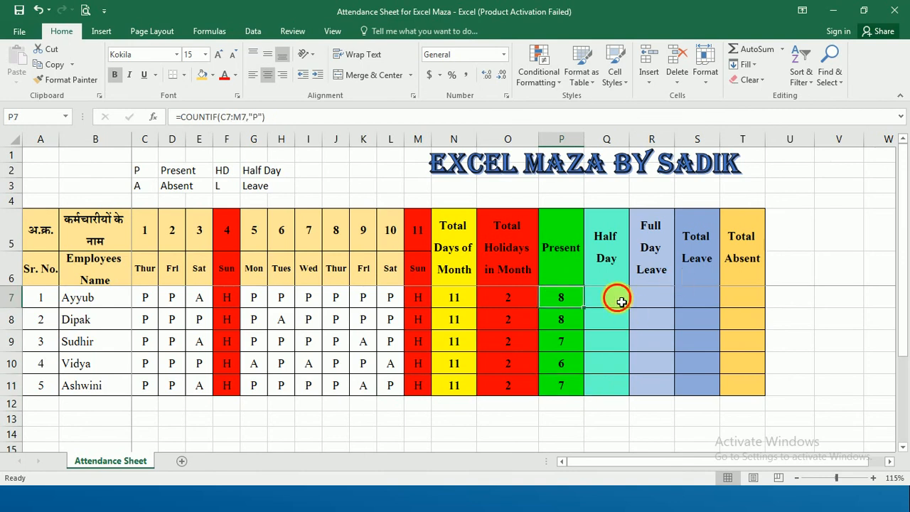
Step: Enter the formula =COUNTIF(C7:M7,"HD")/2 in the first employee's Half Day cell, Q7
{"action": "left_click", "coordinate": [622, 302]}
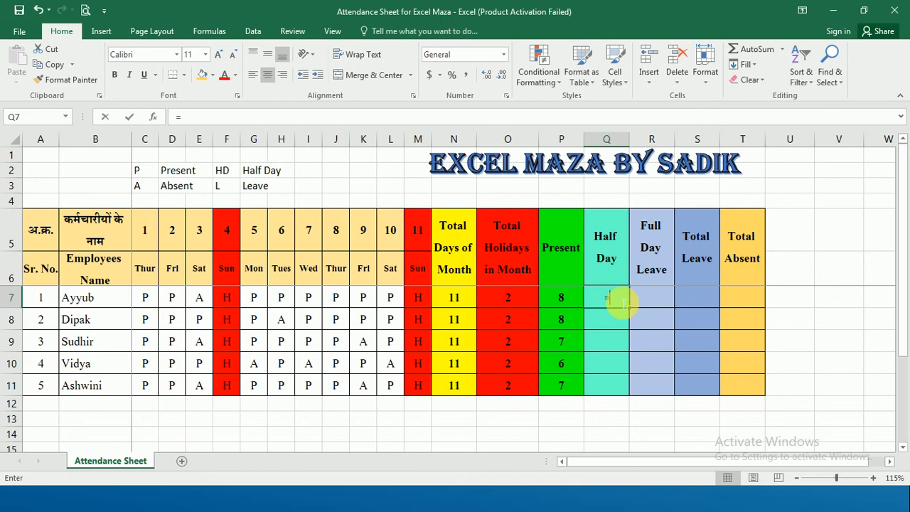
{"action": "type", "text": "=Cou"}
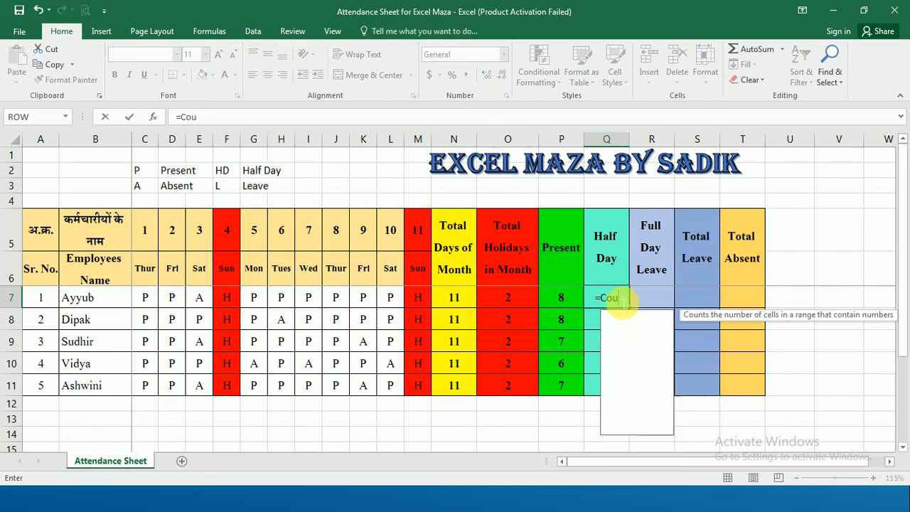
{"action": "type", "text": "ntif("}
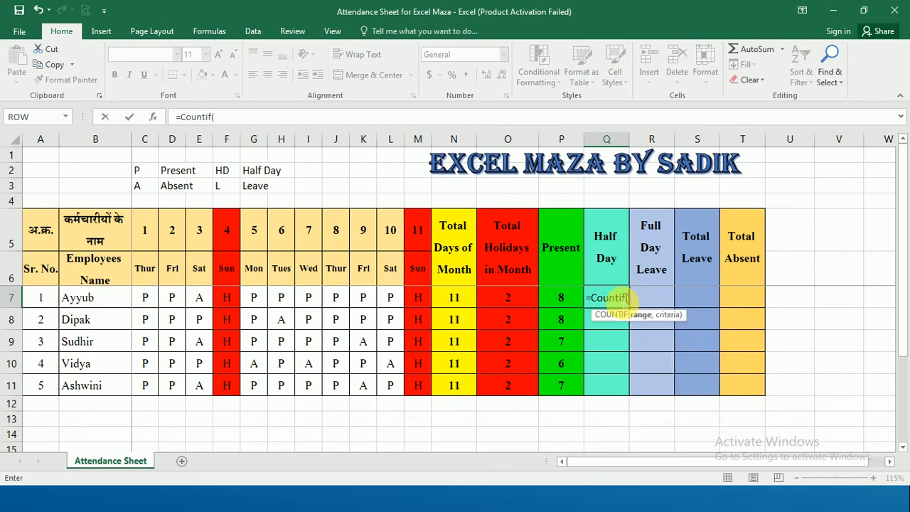
{"action": "left_click", "coordinate": [151, 301]}
{"action": "left_click_drag", "start_coordinate": [151, 301], "coordinate": [424, 303]}
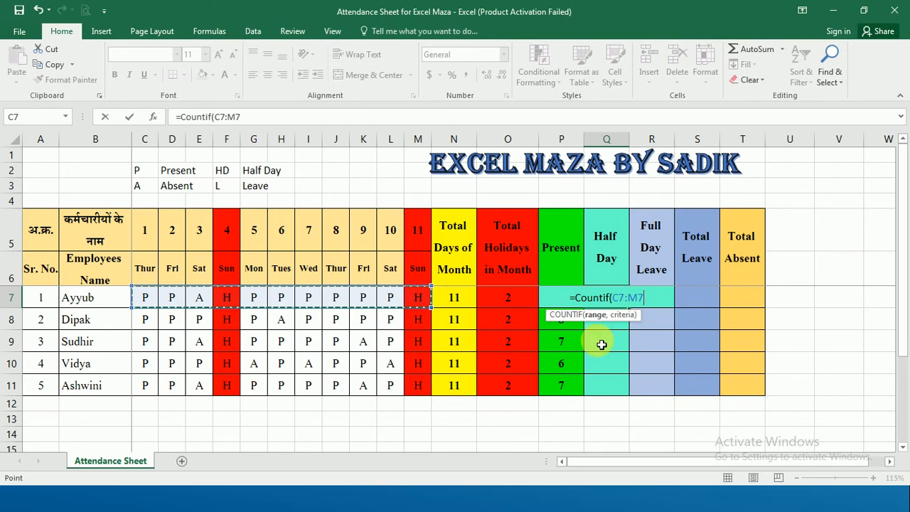
{"action": "type", "text": ","}
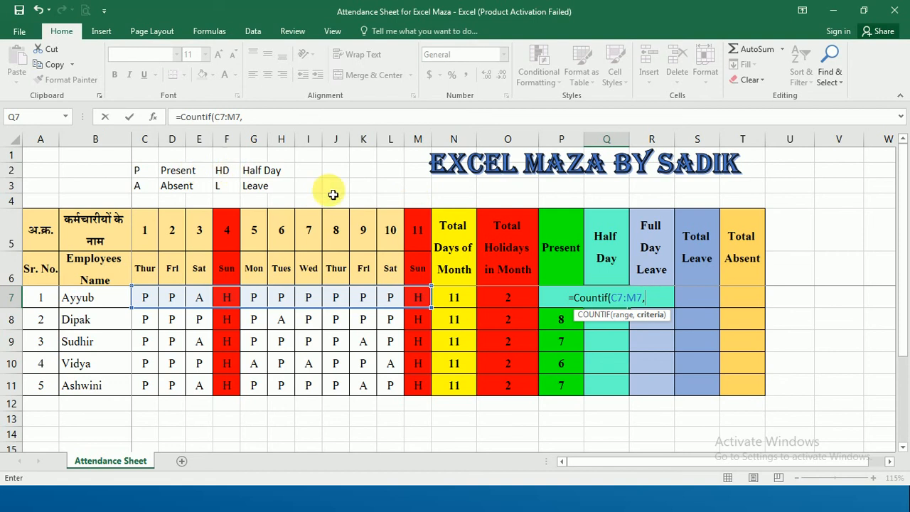
{"action": "type", "text": "\"HD\""}
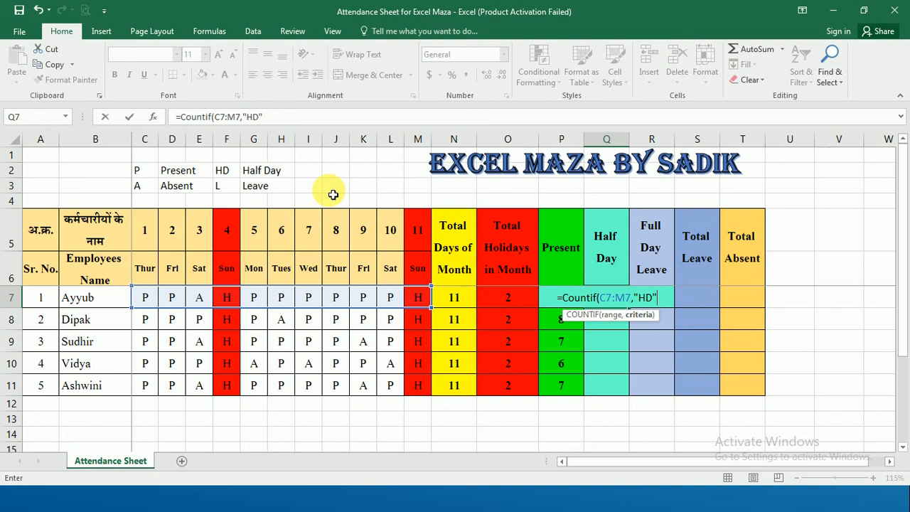
{"action": "type", "text": ")"}
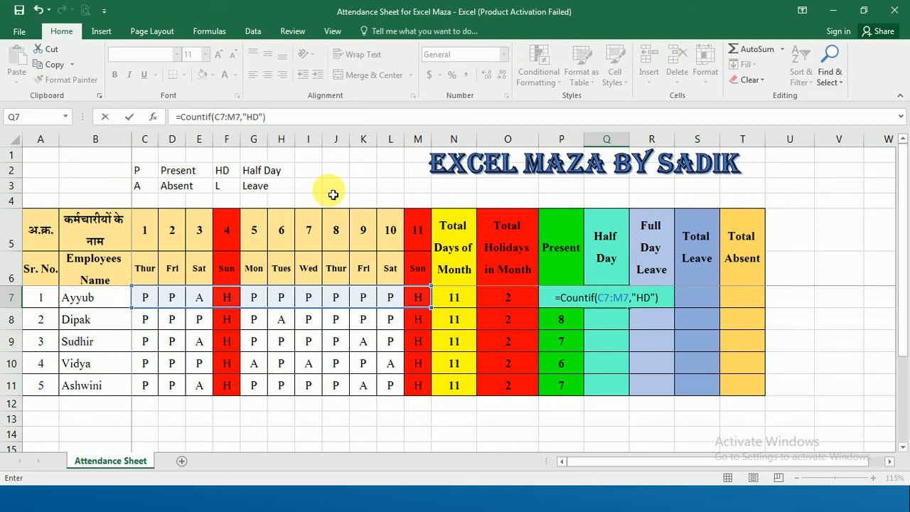
{"action": "type", "text": "/2"}
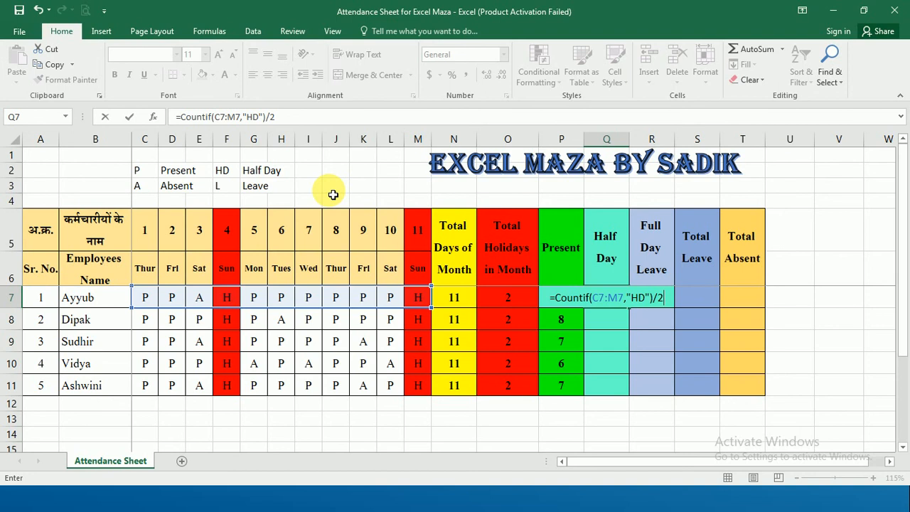
{"action": "key", "text": "Return"}
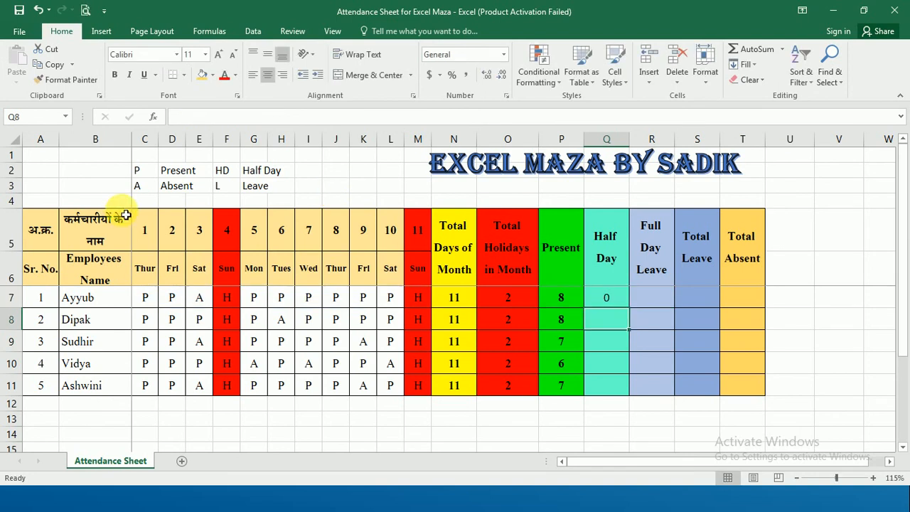
Step: Mark the first employee's day 6 as a half day with HD, and check the Half Day total in Q7
{"action": "left_click", "coordinate": [287, 299]}
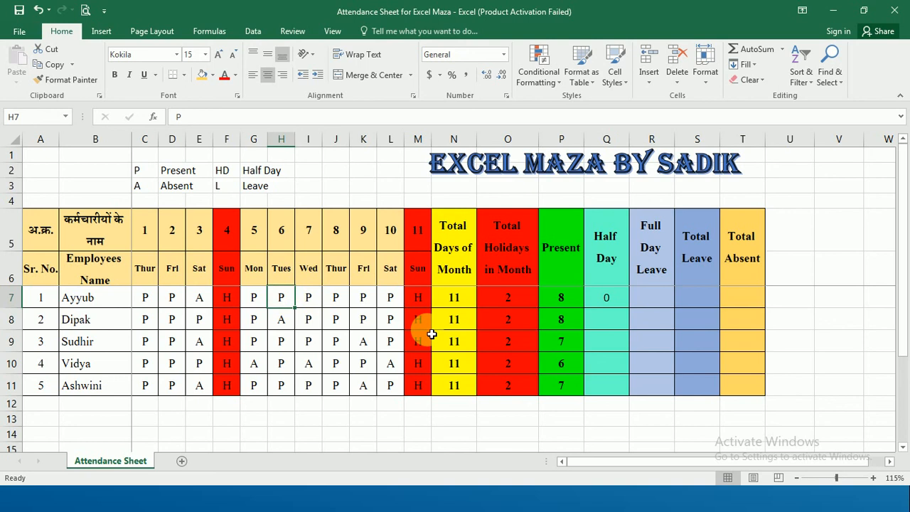
{"action": "type", "text": "HD"}
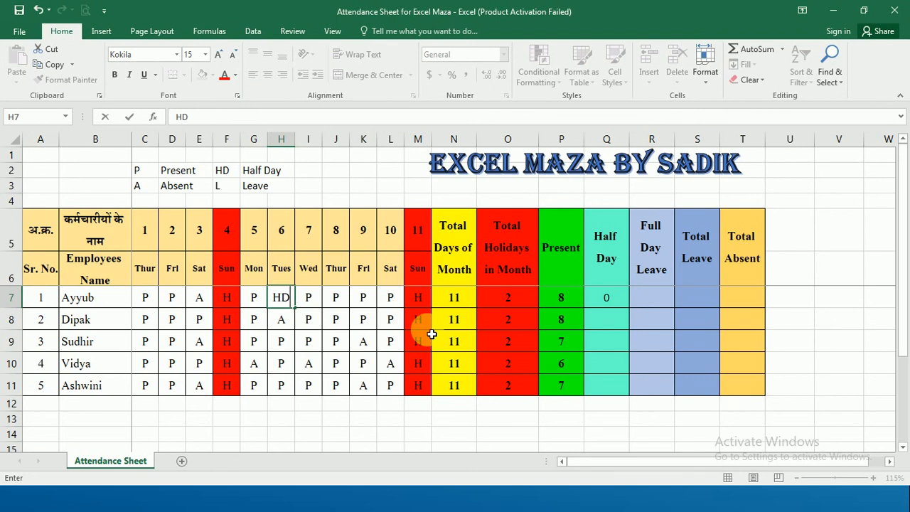
{"action": "key", "text": "Return"}
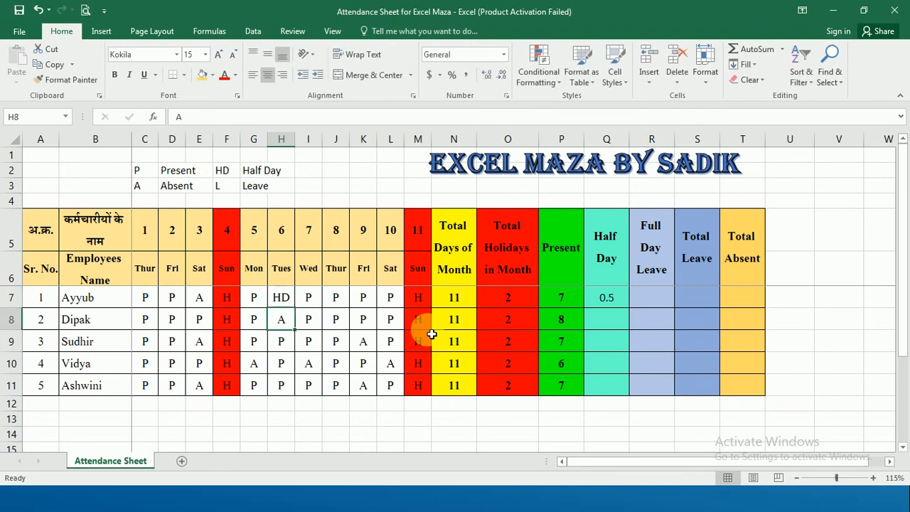
{"action": "left_click", "coordinate": [623, 301]}
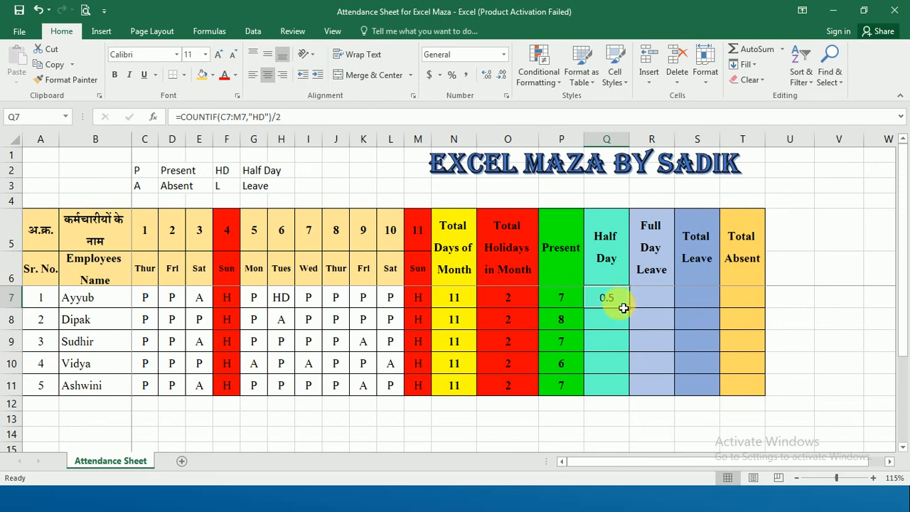
{"action": "left_click", "coordinate": [707, 299]}
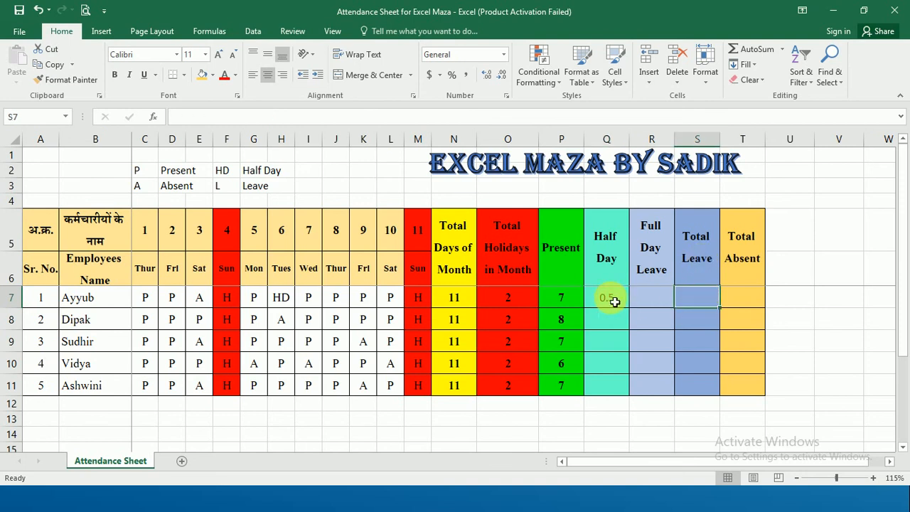
{"action": "left_click", "coordinate": [612, 298]}
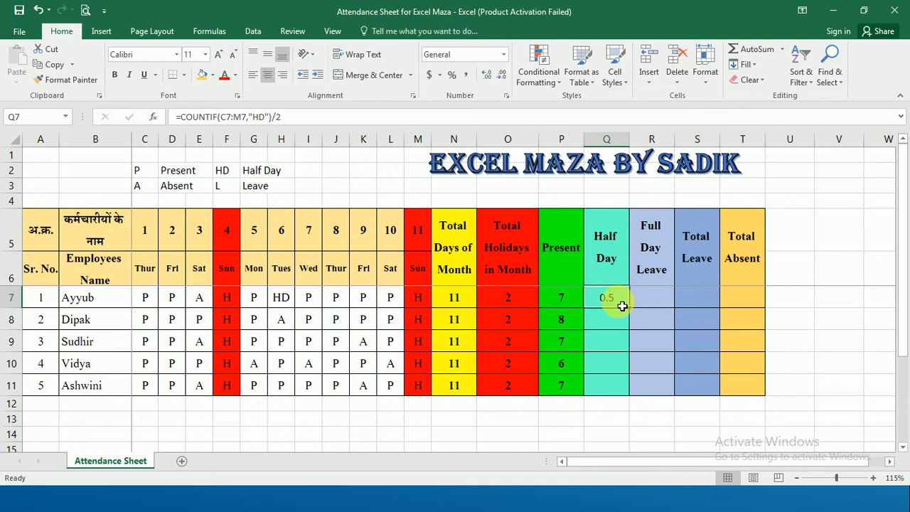
Step: Remove the division by 2 from the Half Day formula in Q7, leaving =COUNTIF(C7:M7,"HD")
{"action": "double_click", "coordinate": [623, 304]}
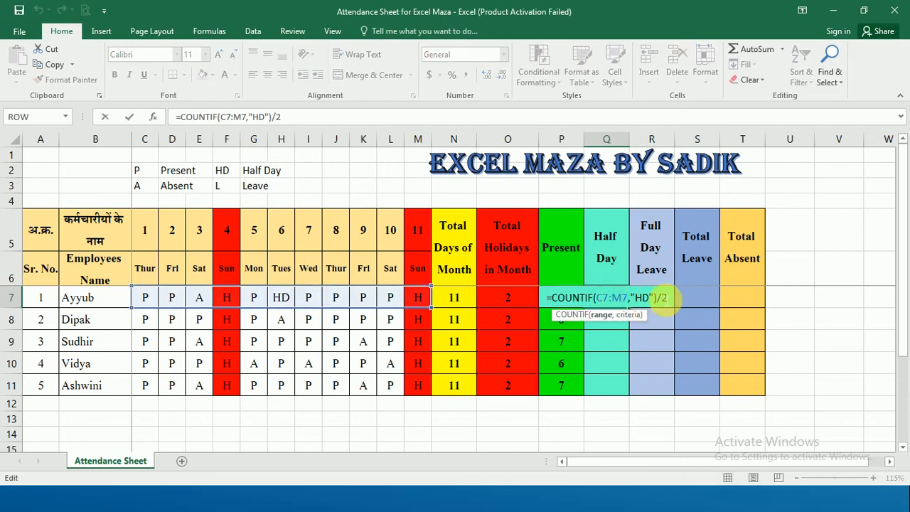
{"action": "left_click_drag", "start_coordinate": [656, 300], "coordinate": [689, 311]}
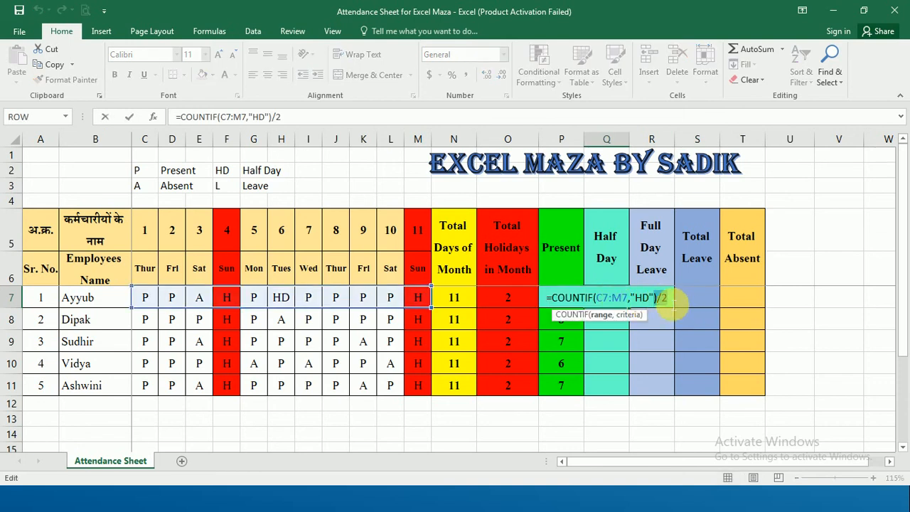
{"action": "left_click", "coordinate": [671, 303]}
{"action": "key", "text": "BackSpace"}
{"action": "key", "text": "BackSpace"}
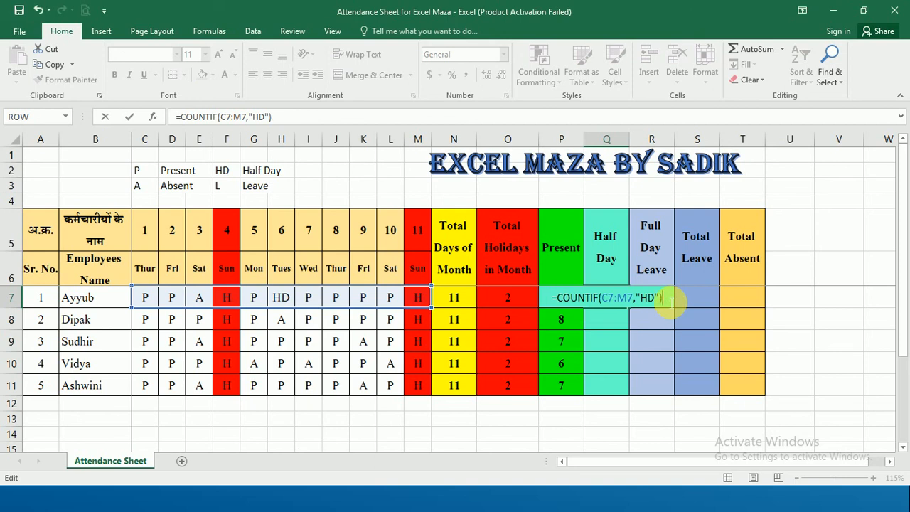
{"action": "key", "text": "ctrl+Return"}
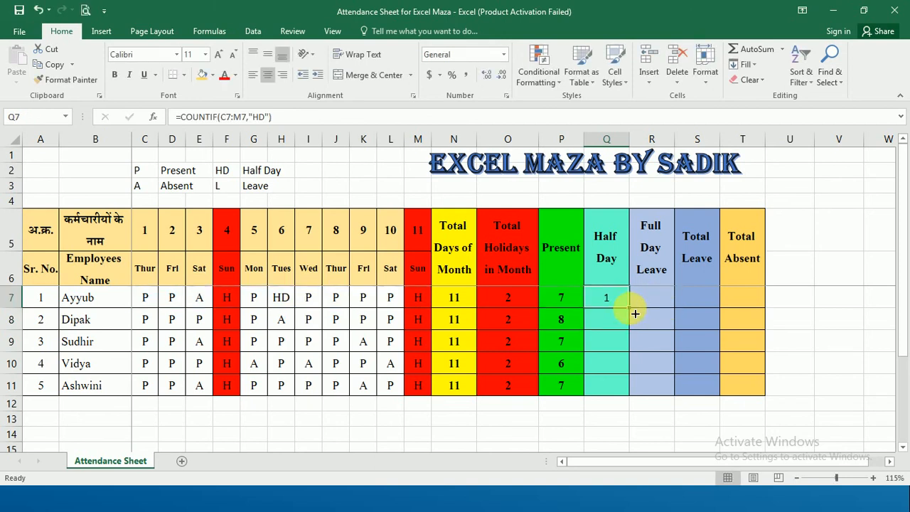
{"action": "left_click", "coordinate": [711, 304]}
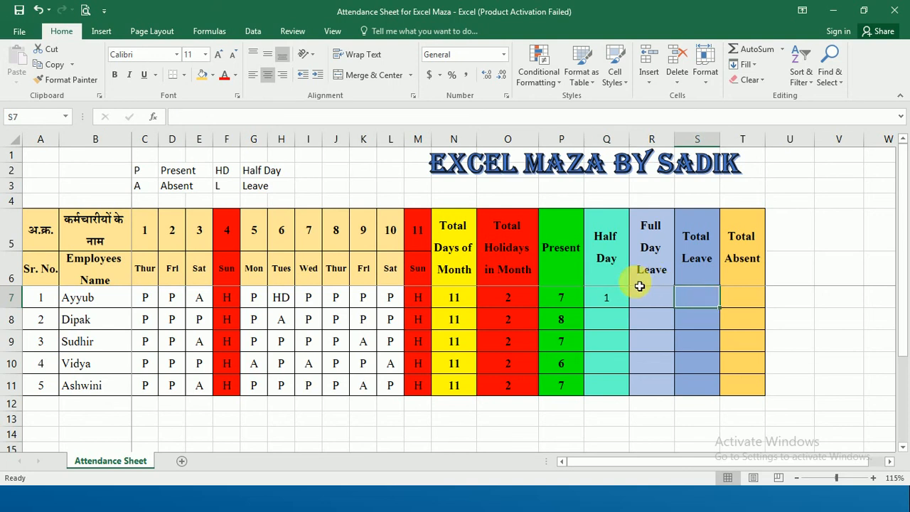
Step: Restore the /2 at the end of the Half Day formula in Q7
{"action": "left_click", "coordinate": [619, 298]}
{"action": "double_click", "coordinate": [618, 297]}
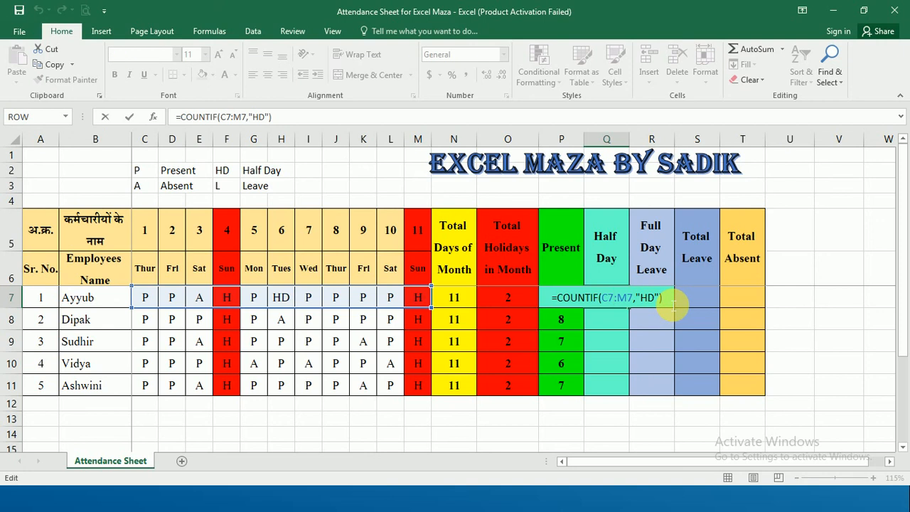
{"action": "type", "text": "/"}
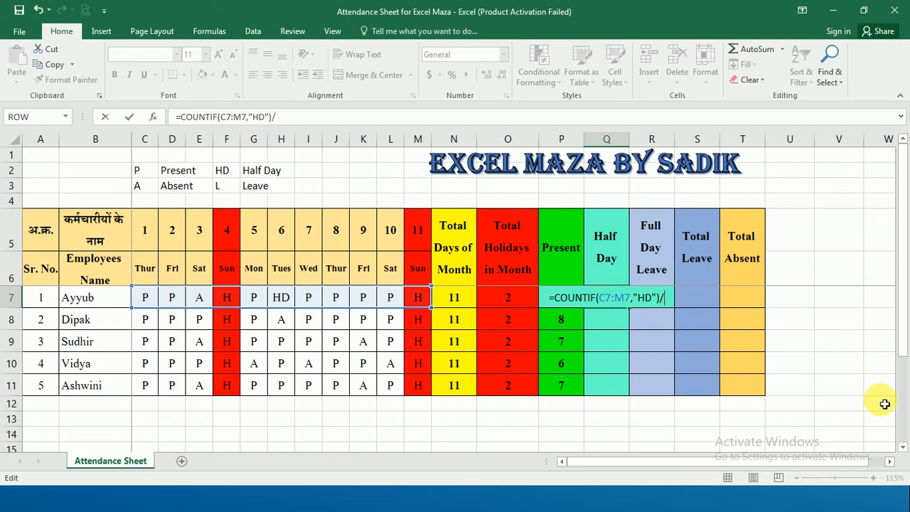
{"action": "type", "text": "2"}
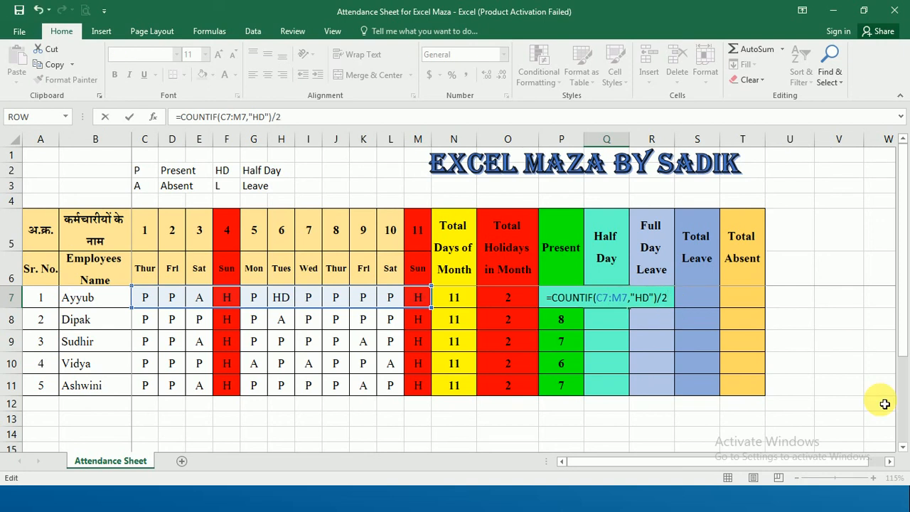
{"action": "key", "text": "Return"}
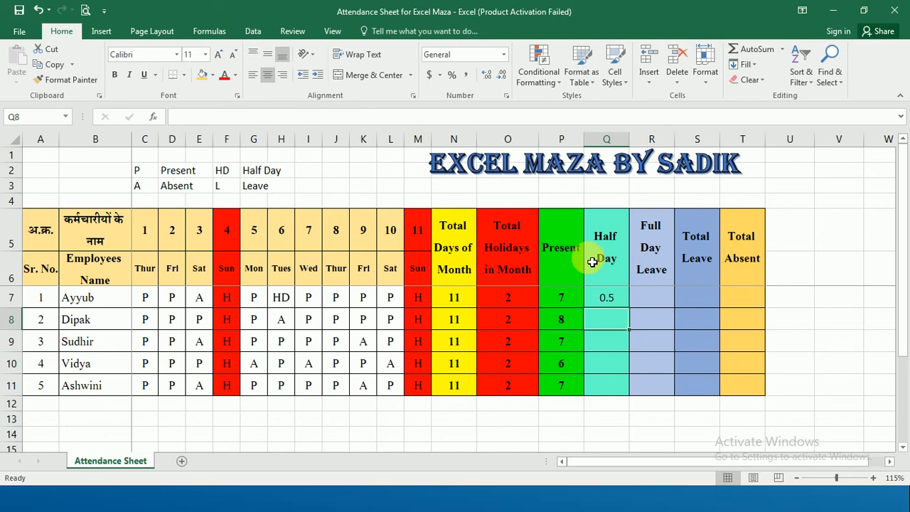
Step: Copy the Half Day formula from Q7 down to Q11, and check the copied formula in Q8
{"action": "left_click", "coordinate": [606, 292]}
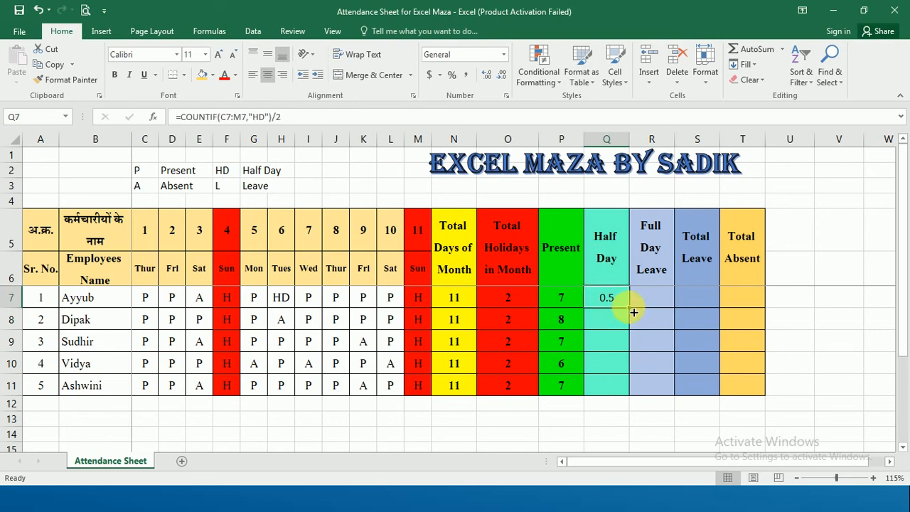
{"action": "left_click_drag", "start_coordinate": [629, 308], "coordinate": [631, 396]}
{"action": "left_click_drag", "start_coordinate": [616, 321], "coordinate": [614, 403]}
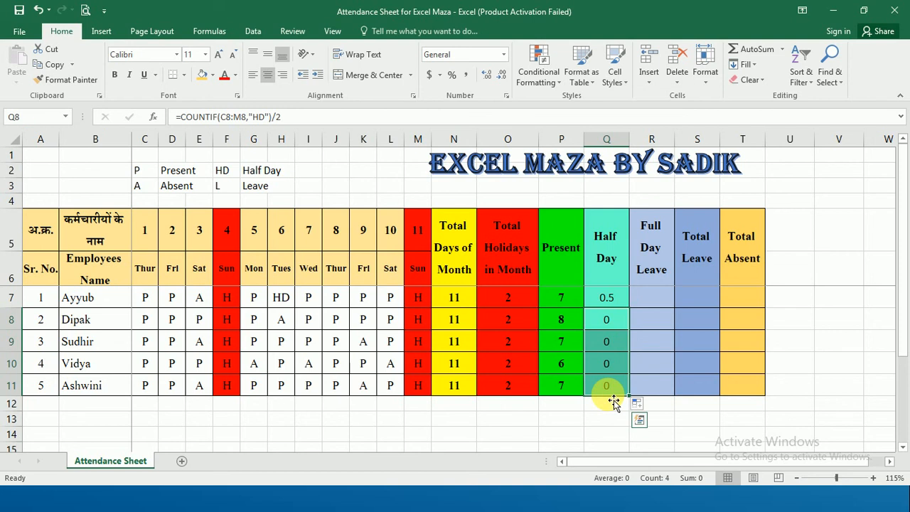
{"action": "left_click", "coordinate": [616, 326]}
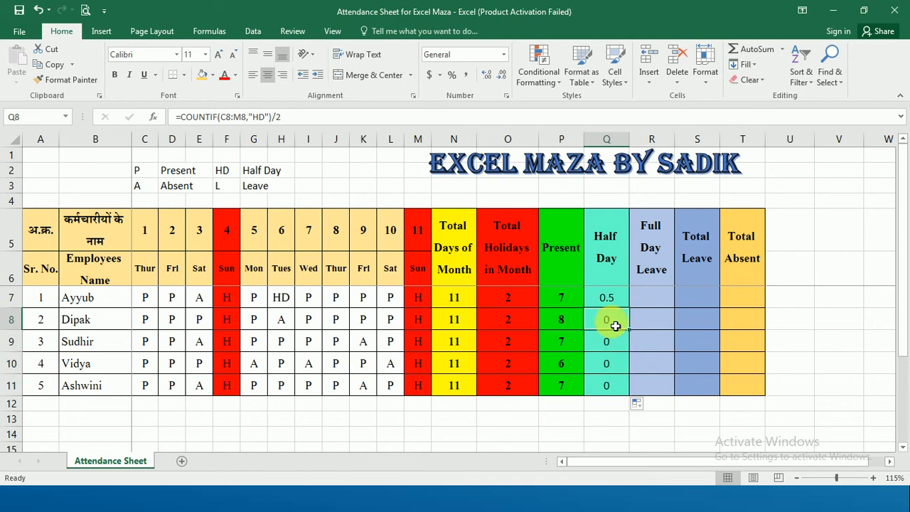
Step: Mark the third and fifth employees' day 7 as a half day with HD, and check the Half Day formula in Q11
{"action": "left_click", "coordinate": [319, 346]}
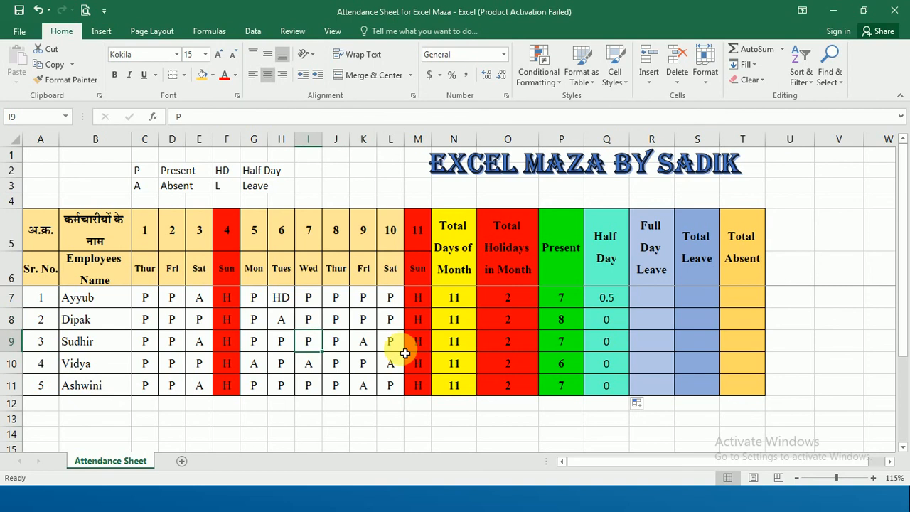
{"action": "type", "text": "HD"}
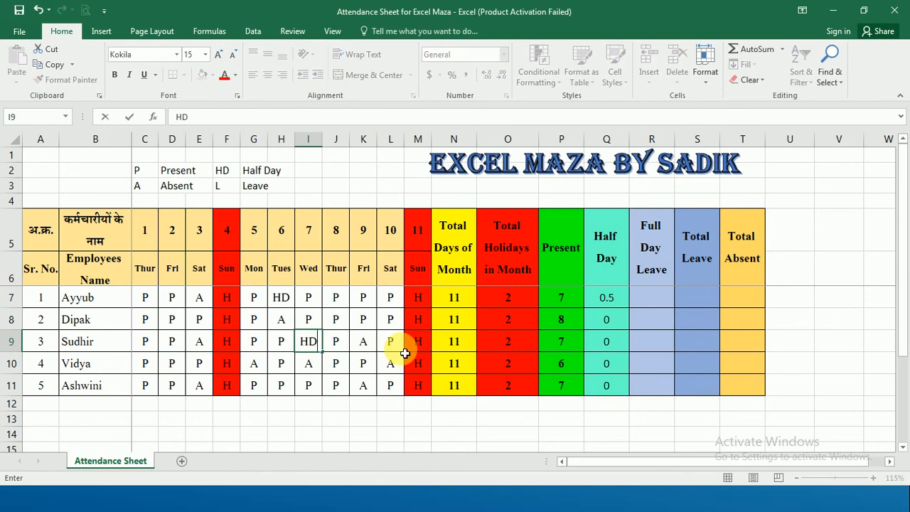
{"action": "key", "text": "Return"}
{"action": "key", "text": "Return"}
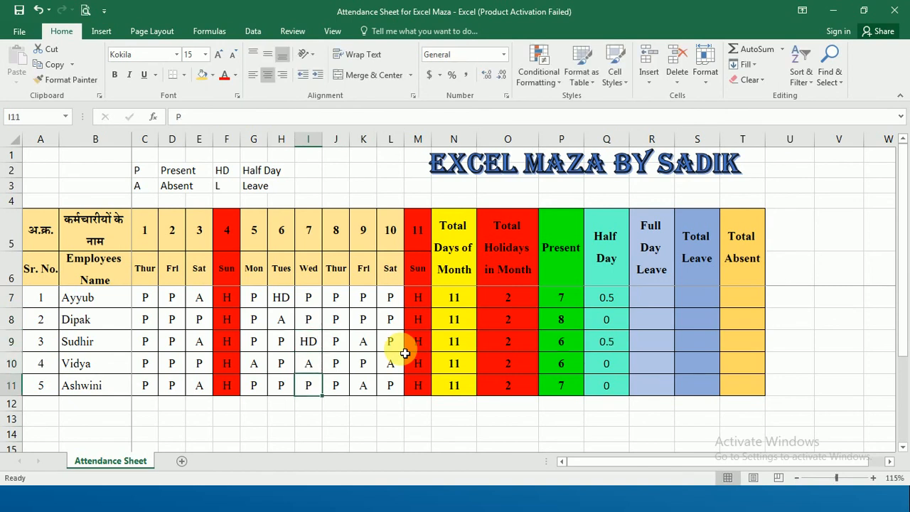
{"action": "type", "text": "HD"}
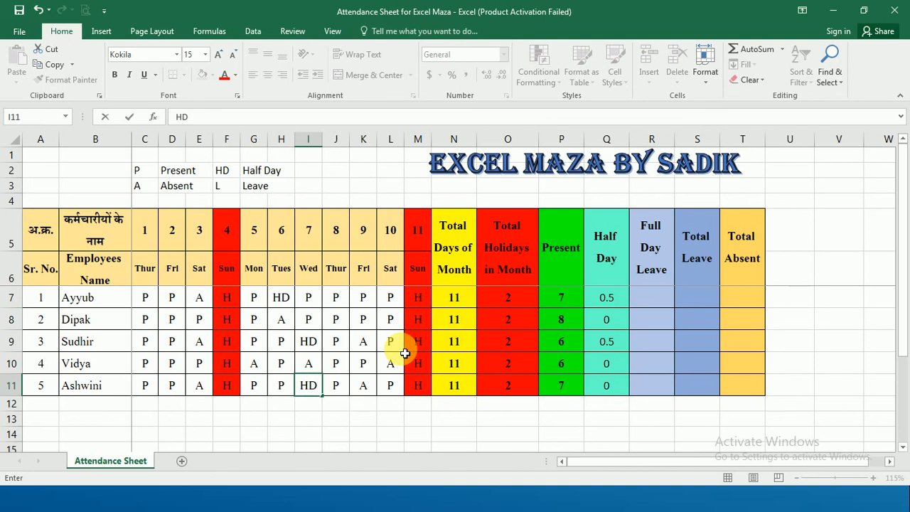
{"action": "key", "text": "Return"}
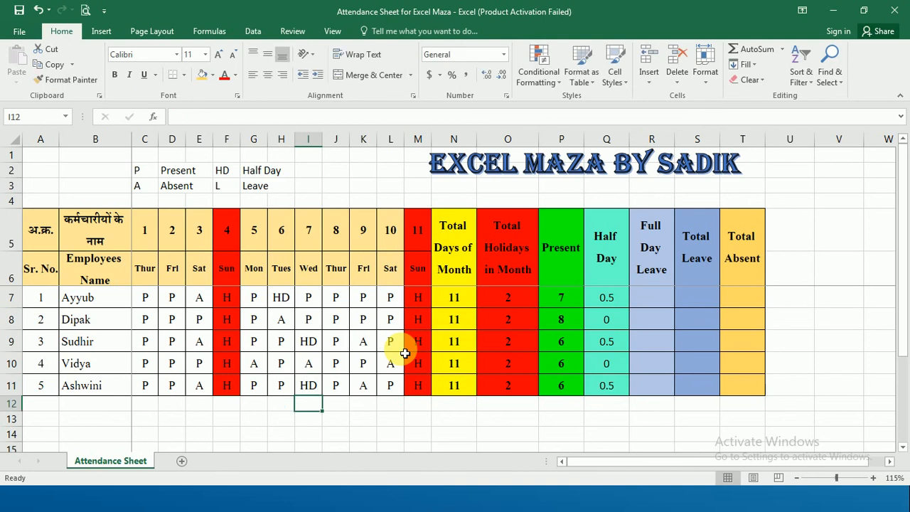
{"action": "left_click", "coordinate": [610, 390]}
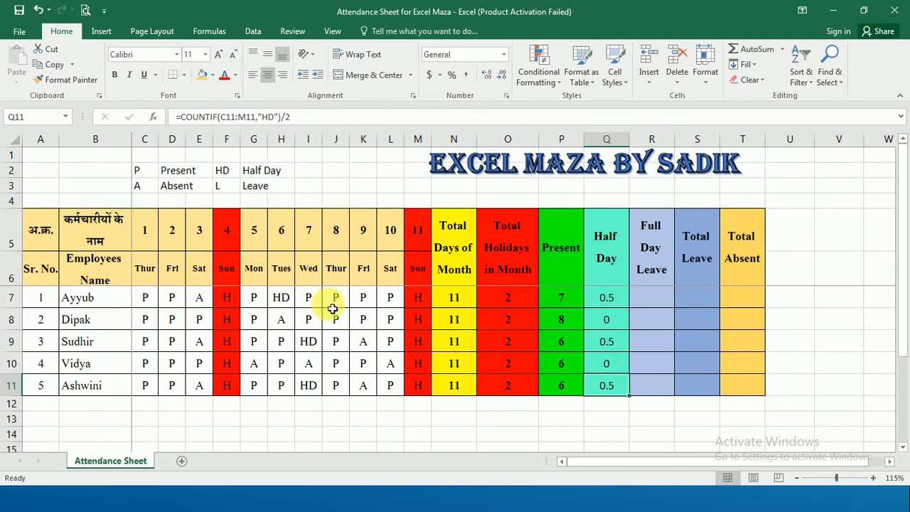
{"action": "left_click", "coordinate": [147, 296]}
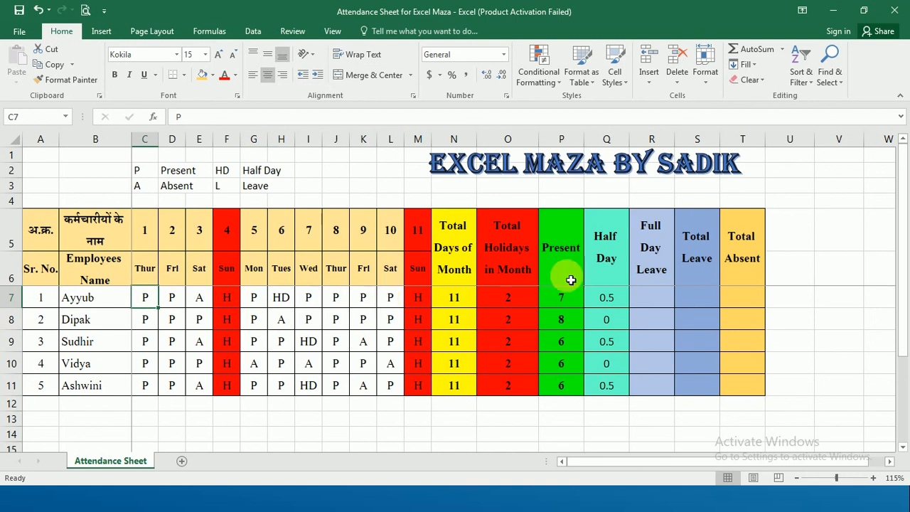
Step: Enter =COUNTIF(C7:M7,"L") in R7 to count the first employee's full day leaves
{"action": "double_click", "coordinate": [662, 303]}
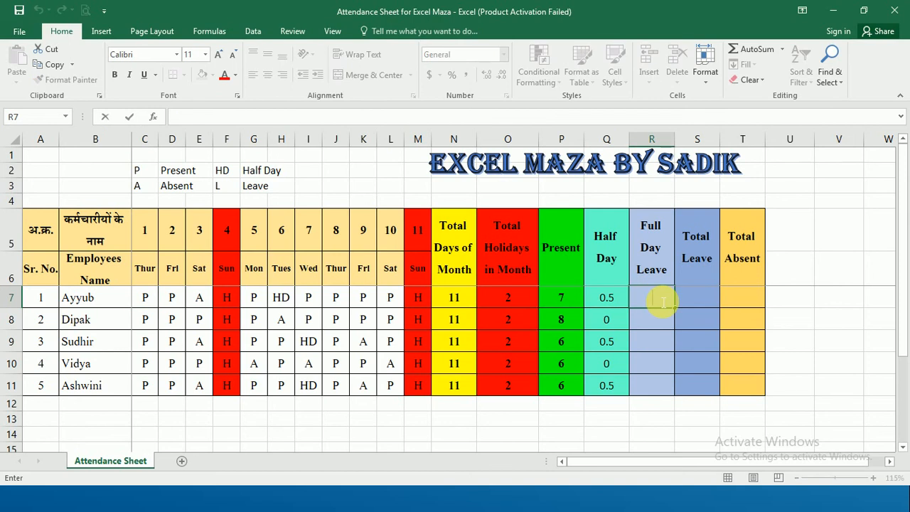
{"action": "type", "text": "="}
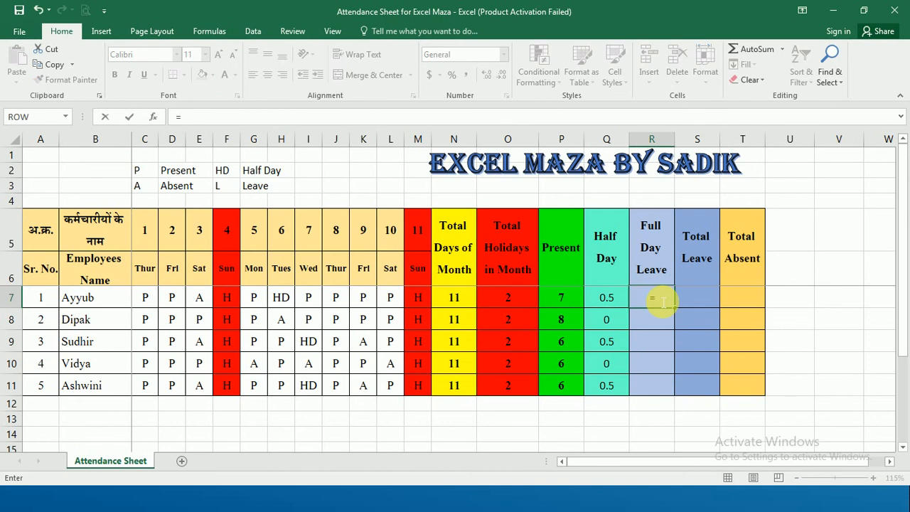
{"action": "type", "text": "Countif"}
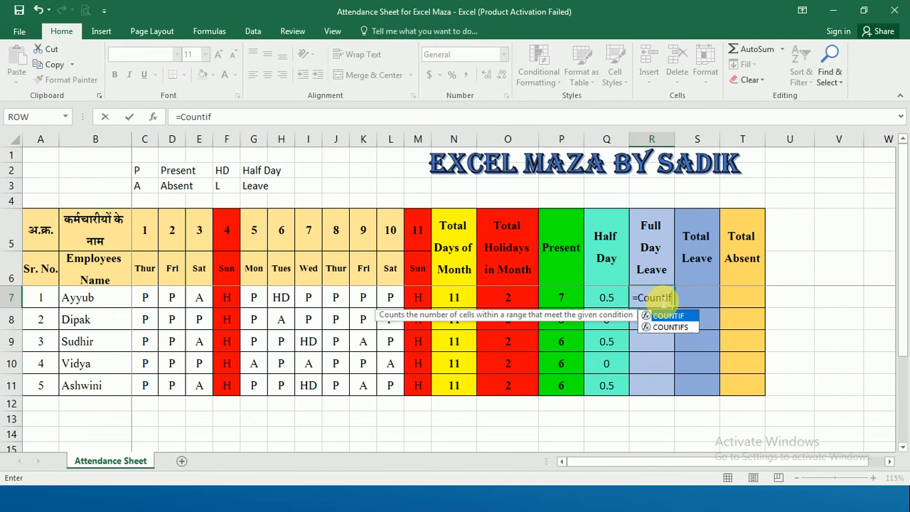
{"action": "type", "text": "("}
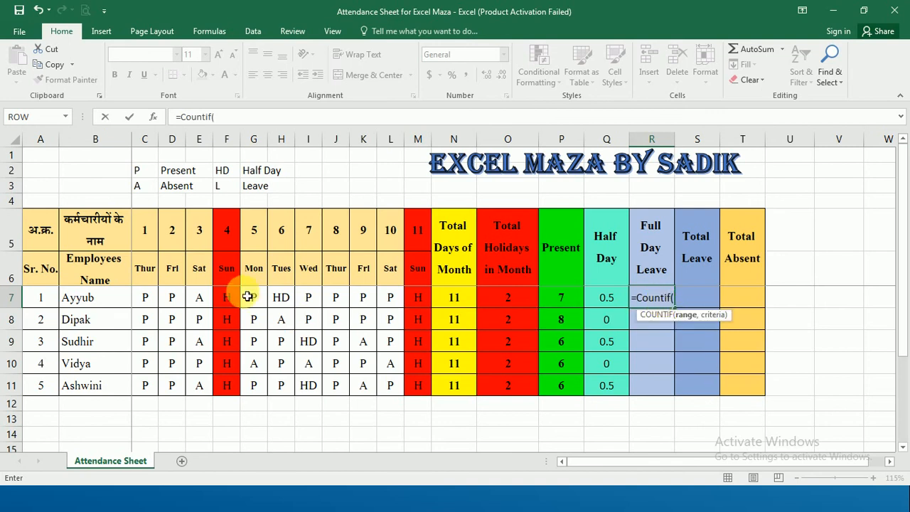
{"action": "left_click_drag", "start_coordinate": [146, 300], "coordinate": [421, 302]}
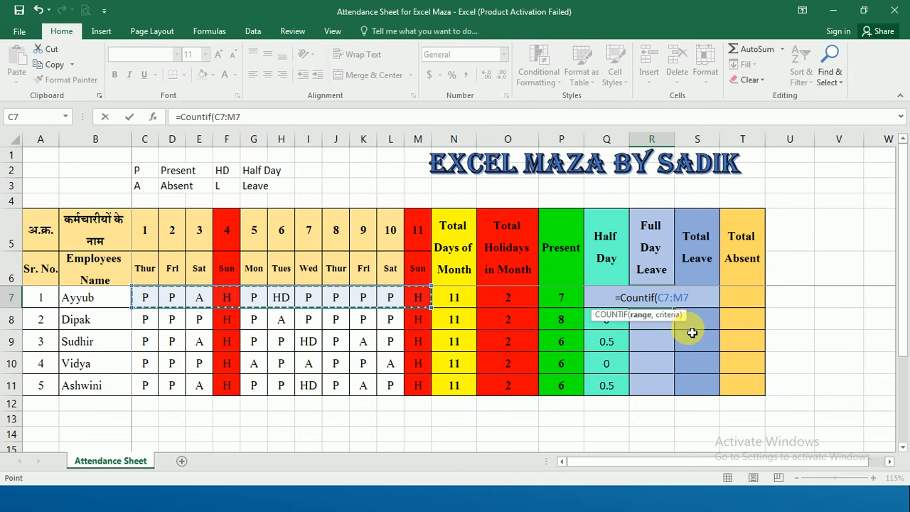
{"action": "type", "text": ",\""}
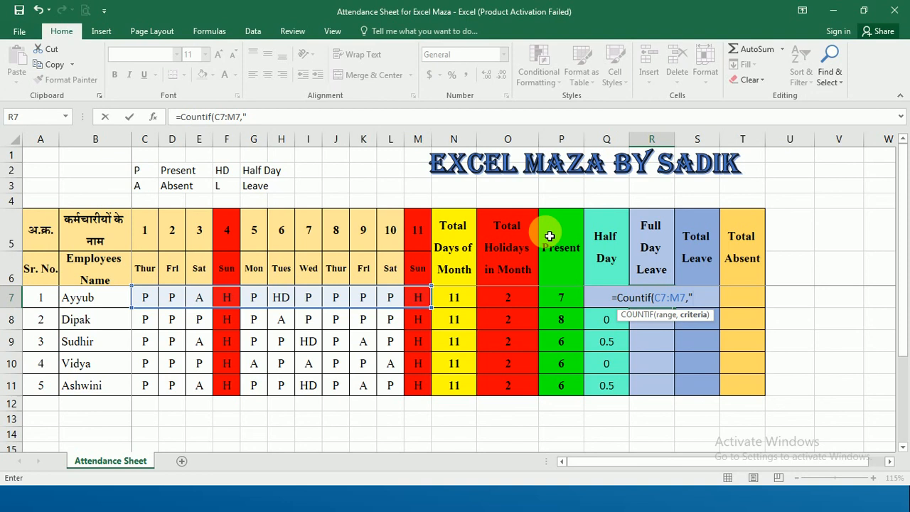
{"action": "type", "text": "L\""}
{"action": "key", "text": "Return"}
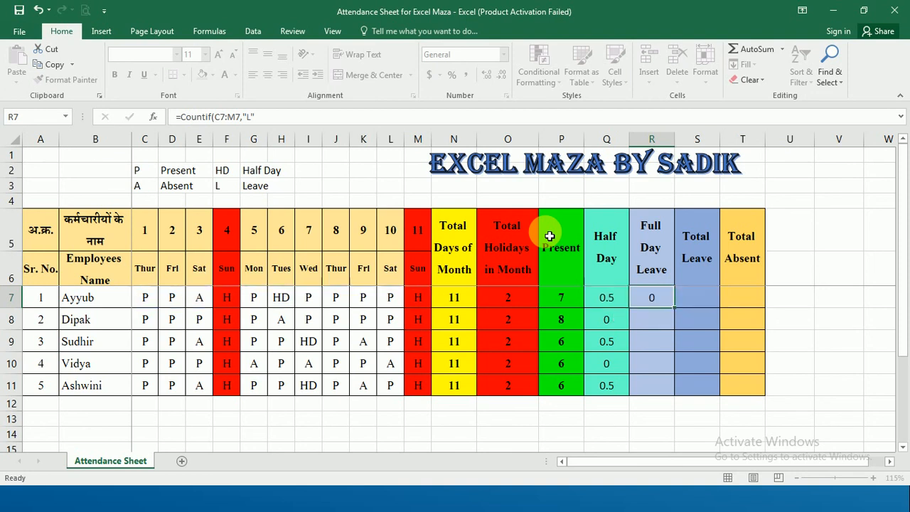
{"action": "key", "text": "Up"}
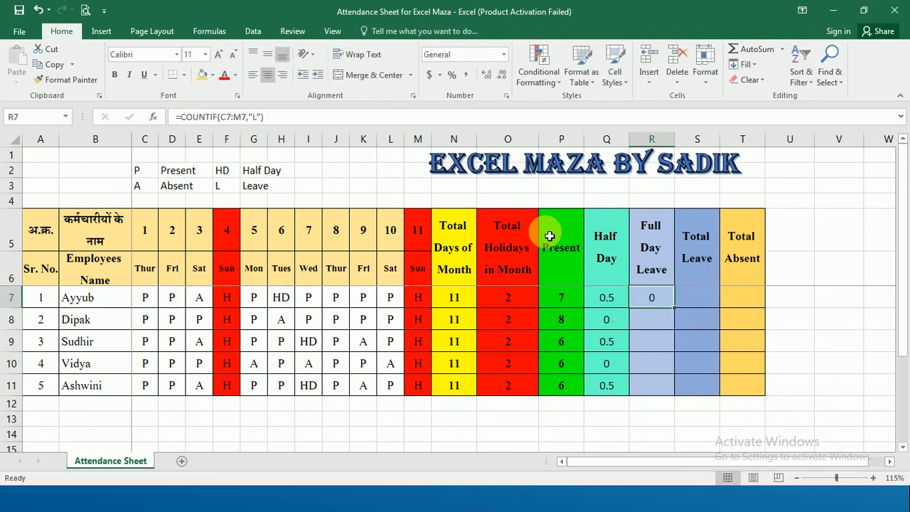
Step: Copy the Full Day Leave formula from R7 down to R11, and check the copied formulas in R8 and R9
{"action": "key", "text": "ctrl+c"}
{"action": "key", "text": "shift+Down"}
{"action": "key", "text": "shift+Down"}
{"action": "key", "text": "shift+Down"}
{"action": "key", "text": "shift+Down"}
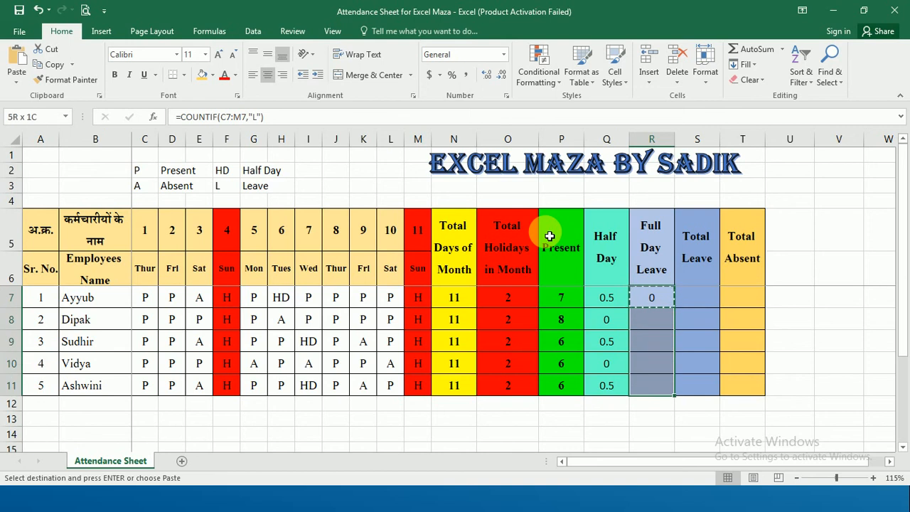
{"action": "key", "text": "Up"}
{"action": "key", "text": "Down"}
{"action": "key", "text": "Down"}
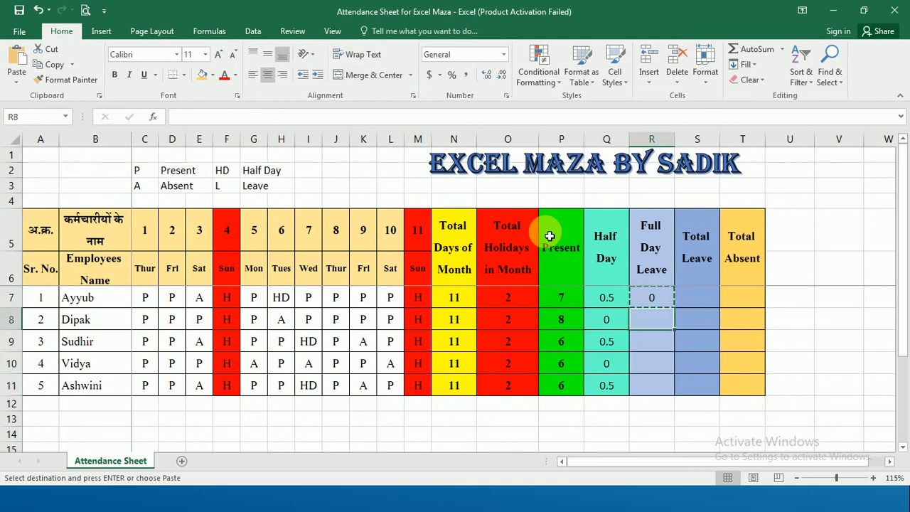
{"action": "key", "text": "shift+Down"}
{"action": "key", "text": "shift+Down"}
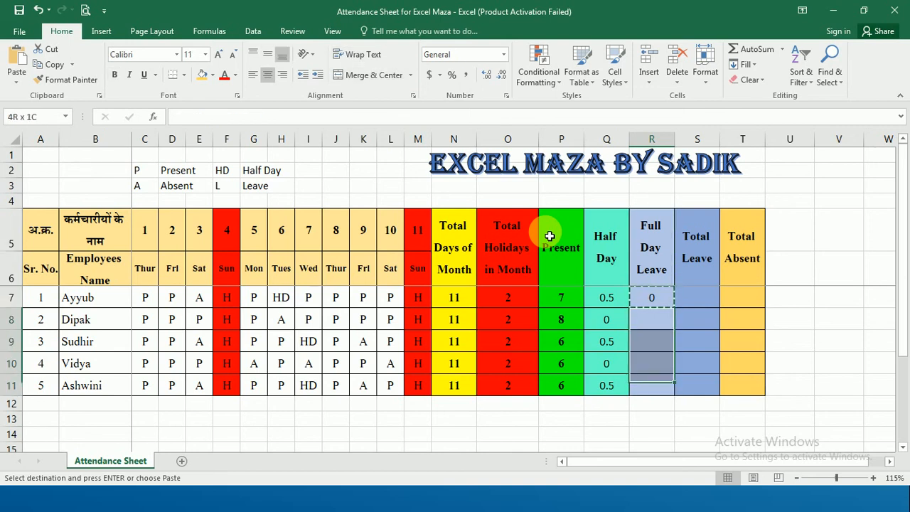
{"action": "key", "text": "shift+Down"}
{"action": "key", "text": "ctrl+v"}
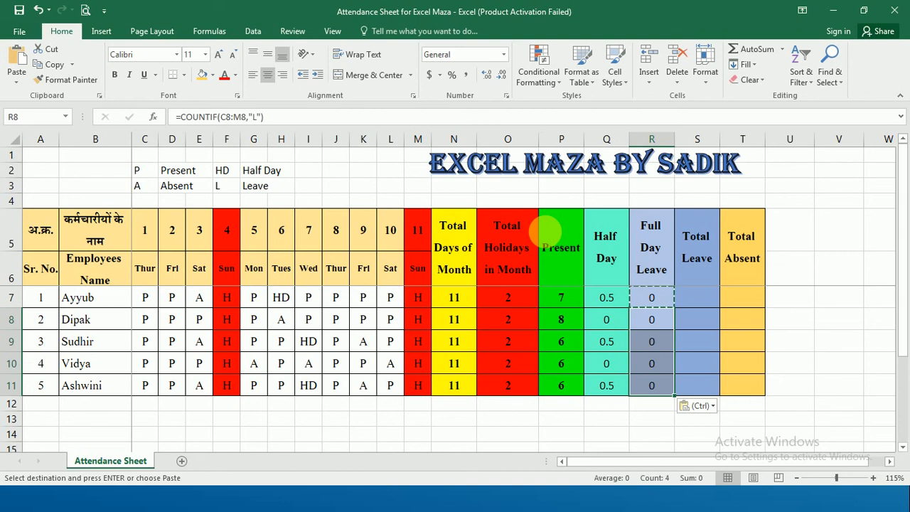
{"action": "key", "text": "Escape"}
{"action": "key", "text": "Up"}
{"action": "key", "text": "Down"}
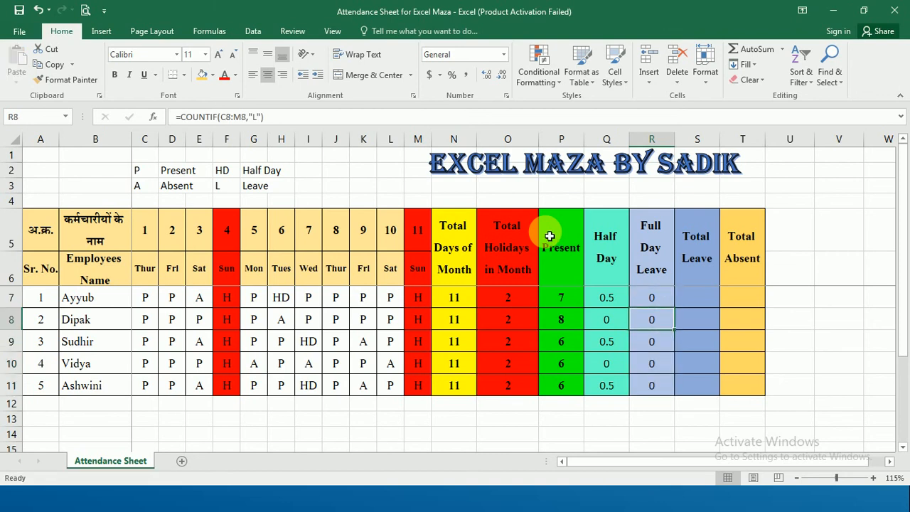
{"action": "key", "text": "Down"}
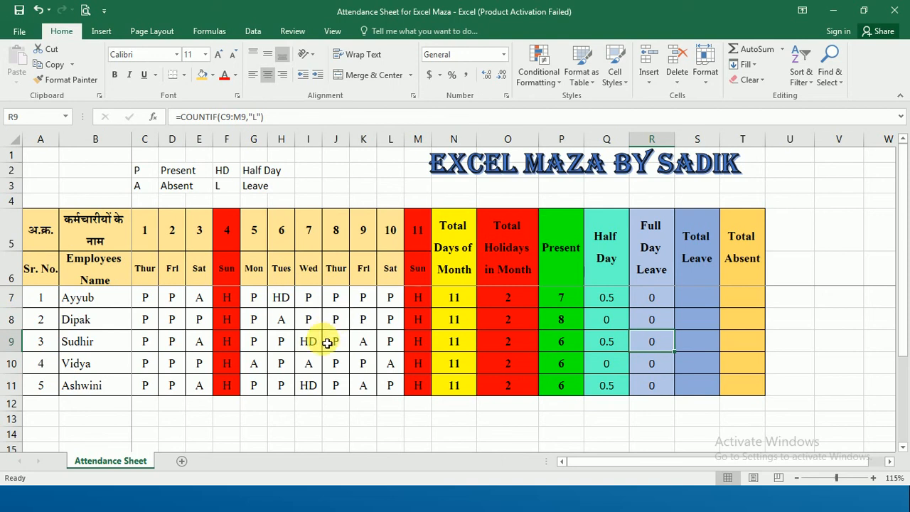
{"action": "left_click", "coordinate": [371, 371]}
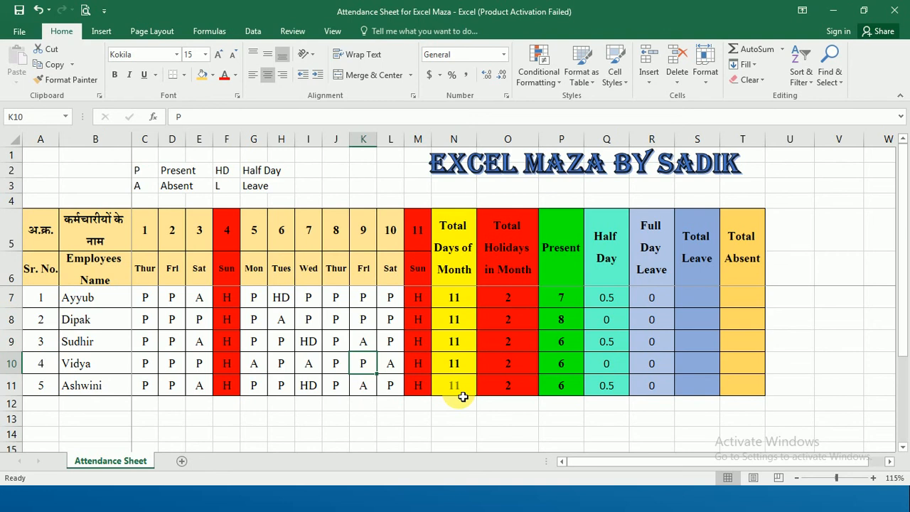
{"action": "type", "text": "L"}
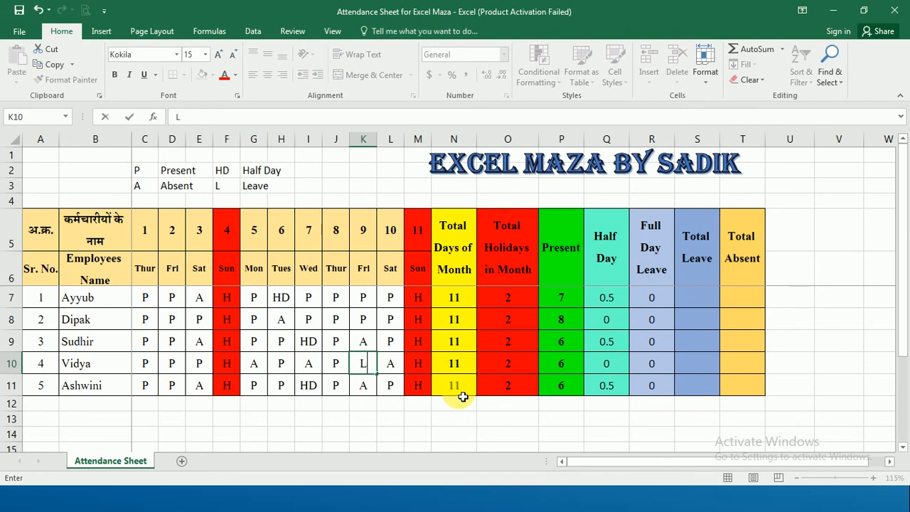
{"action": "key", "text": "Escape"}
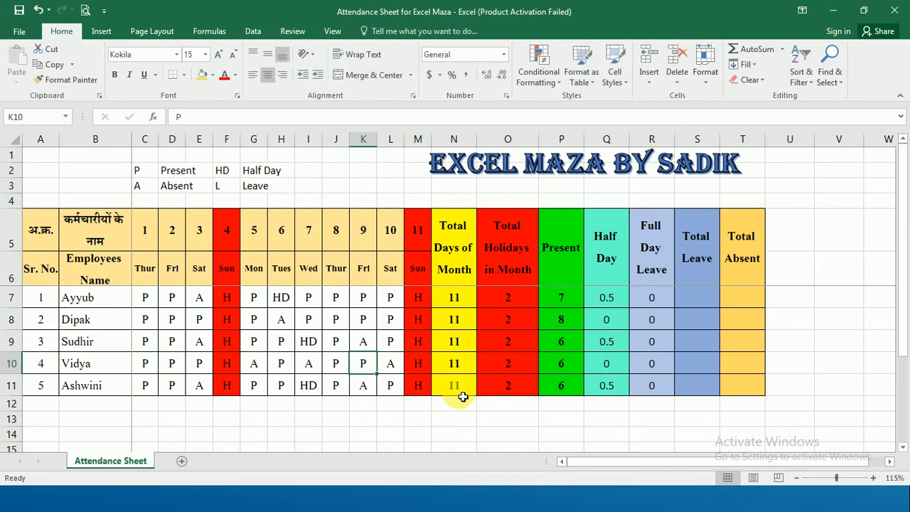
Step: Mark the fourth employee's day 8 as leave with L, and check the leave formulas in R10, Q7 and R7
{"action": "key", "text": "Left"}
{"action": "type", "text": "L"}
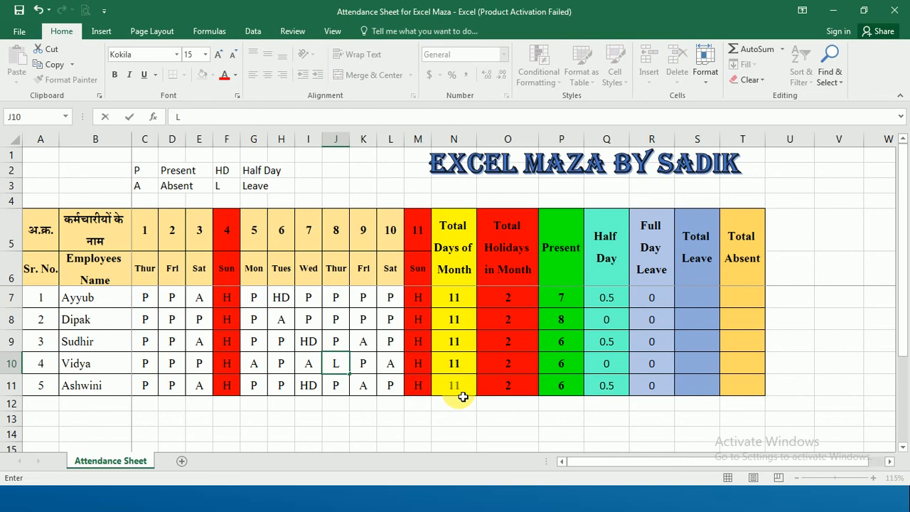
{"action": "key", "text": "Return"}
{"action": "left_click", "coordinate": [661, 367]}
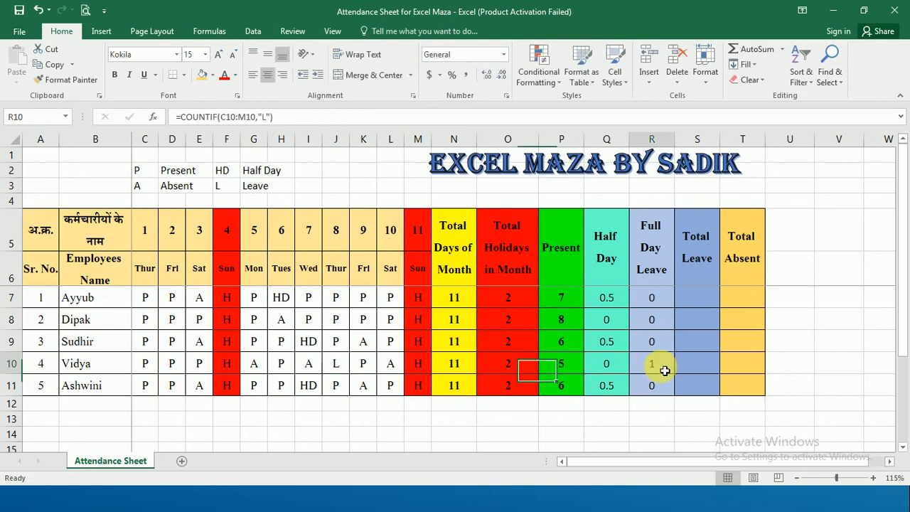
{"action": "left_click", "coordinate": [620, 300]}
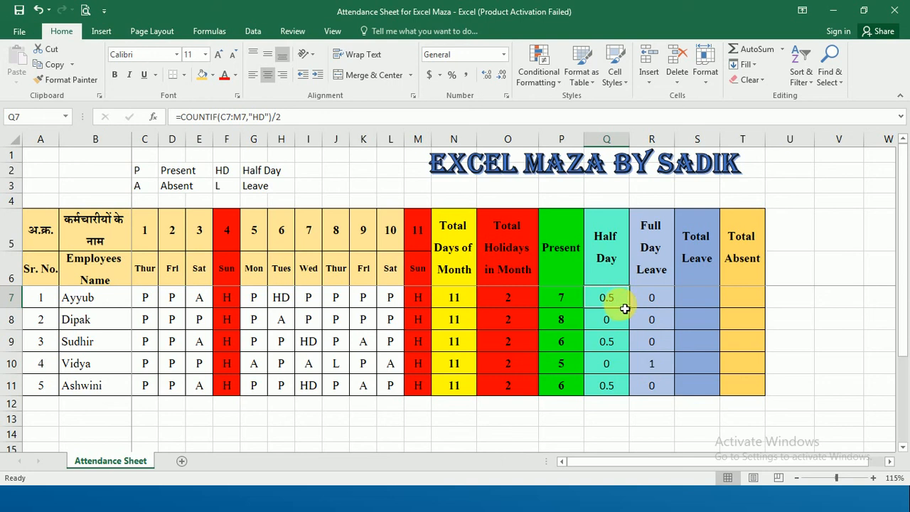
{"action": "left_click", "coordinate": [662, 302]}
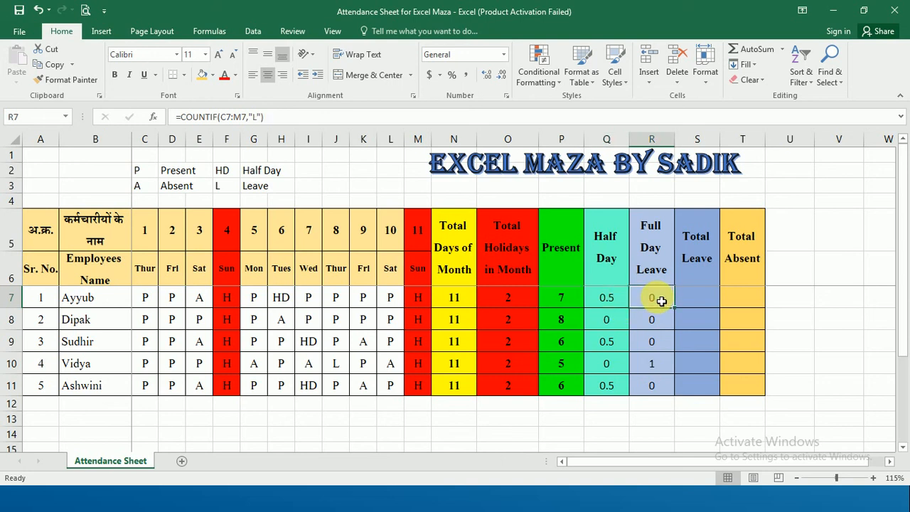
Step: Mark the first employee's day 8 as leave with L
{"action": "left_click", "coordinate": [335, 301]}
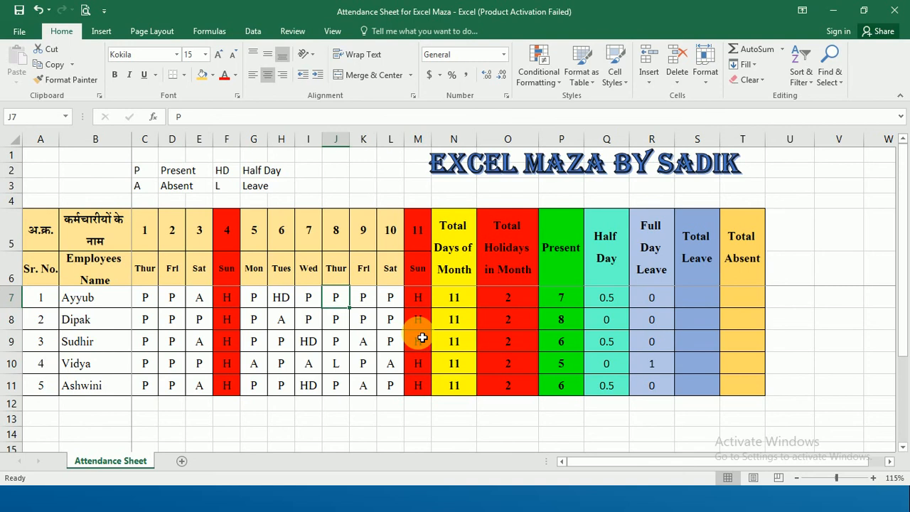
{"action": "type", "text": "L"}
{"action": "key", "text": "Return"}
Step: Enter =Q7+R7 in S7 to add the first employee's half day and full day leave into Total Leave
{"action": "key", "text": "Up"}
{"action": "key", "text": "Right"}
{"action": "key", "text": "Right"}
{"action": "key", "text": "Right"}
{"action": "key", "text": "Right"}
{"action": "key", "text": "Right"}
{"action": "key", "text": "Right"}
{"action": "key", "text": "Right"}
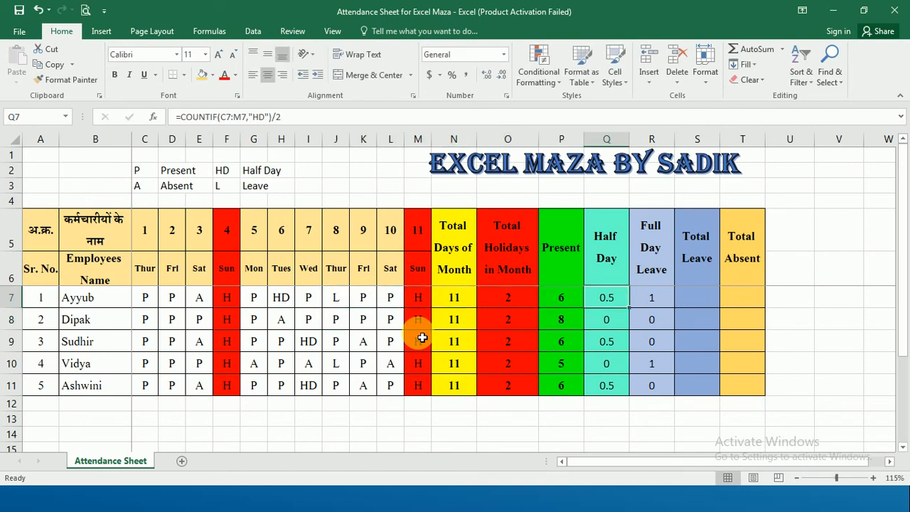
{"action": "key", "text": "Right"}
{"action": "key", "text": "Right"}
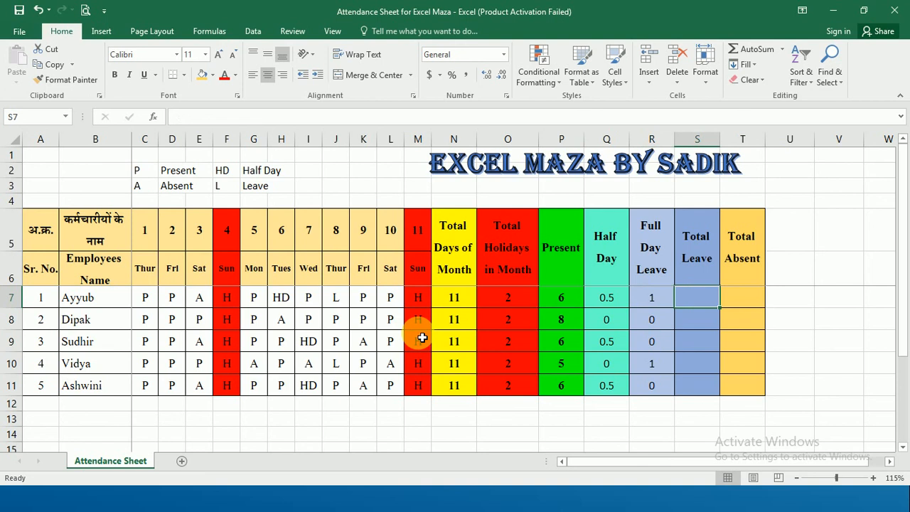
{"action": "type", "text": "="}
{"action": "key", "text": "Left"}
{"action": "key", "text": "Left"}
{"action": "type", "text": "+"}
{"action": "key", "text": "Right"}
{"action": "key", "text": "ctrl+Return"}
{"action": "key", "text": "ctrl+c"}
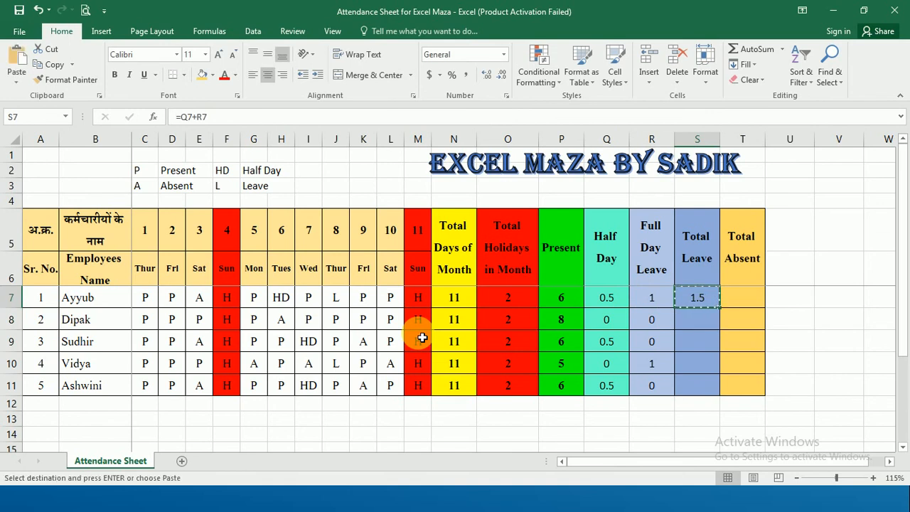
{"action": "key", "text": "shift+Down"}
{"action": "key", "text": "shift+Down"}
{"action": "key", "text": "shift+Down"}
{"action": "key", "text": "shift+Down"}
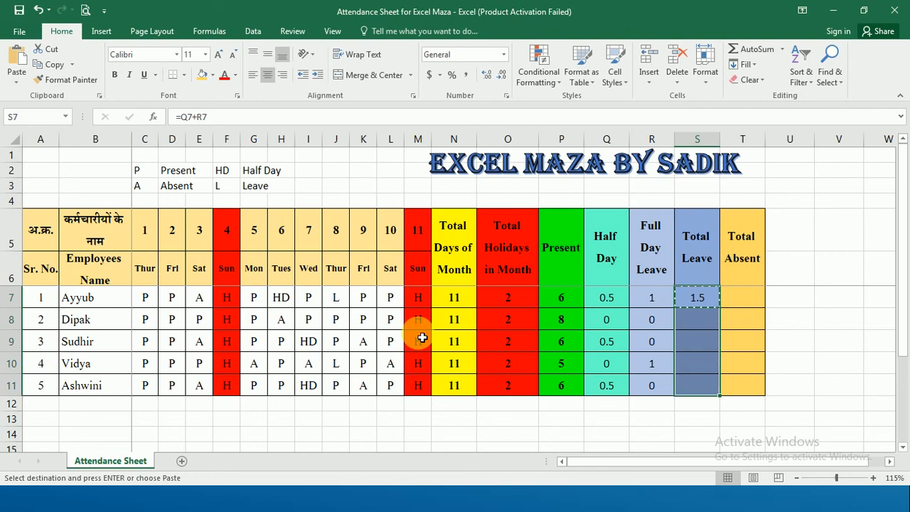
{"action": "key", "text": "Up"}
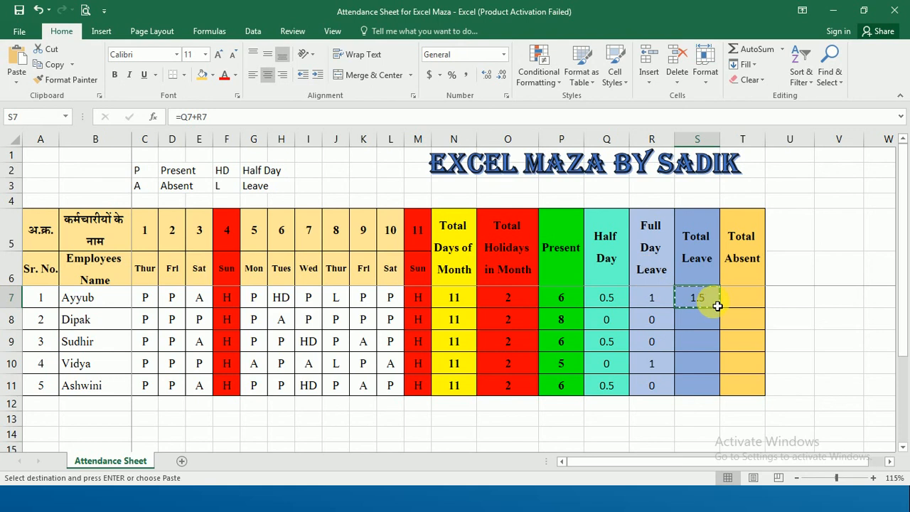
{"action": "key", "text": "Escape"}
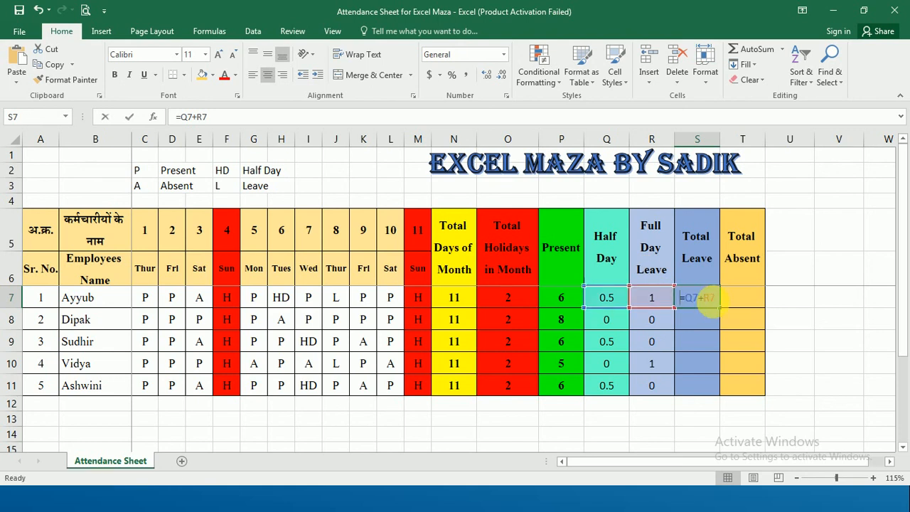
Step: Examine which cells the Total Leave formula in S7 adds together
{"action": "double_click", "coordinate": [718, 306]}
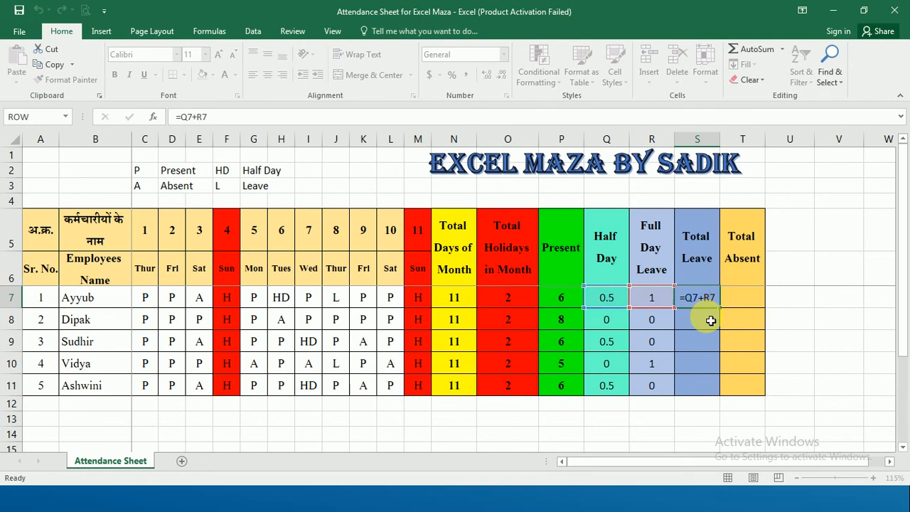
{"action": "key", "text": "Return"}
{"action": "key", "text": "Up"}
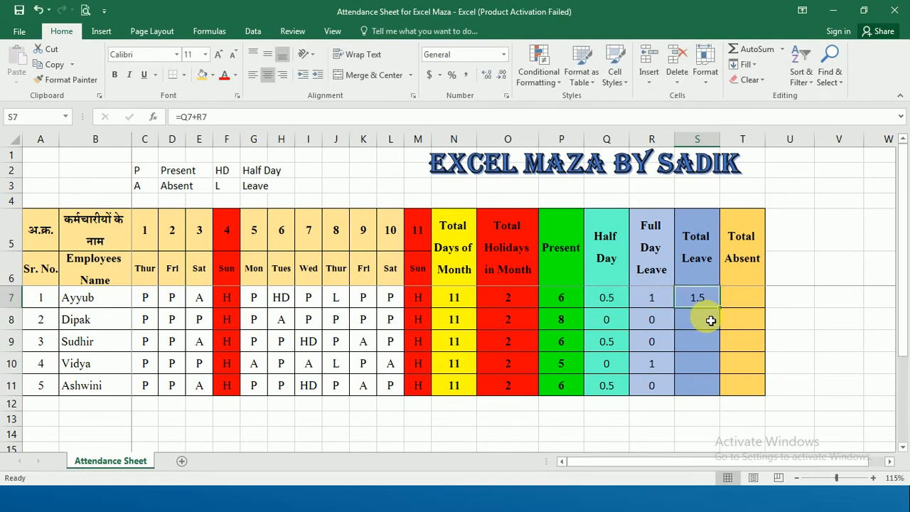
Step: Copy the Total Leave formula from S7 down to S11, and check the copied formulas down to S10
{"action": "key", "text": "ctrl+c"}
{"action": "key", "text": "shift+Down"}
{"action": "key", "text": "shift+Down"}
{"action": "key", "text": "shift+Down"}
{"action": "key", "text": "shift+Down"}
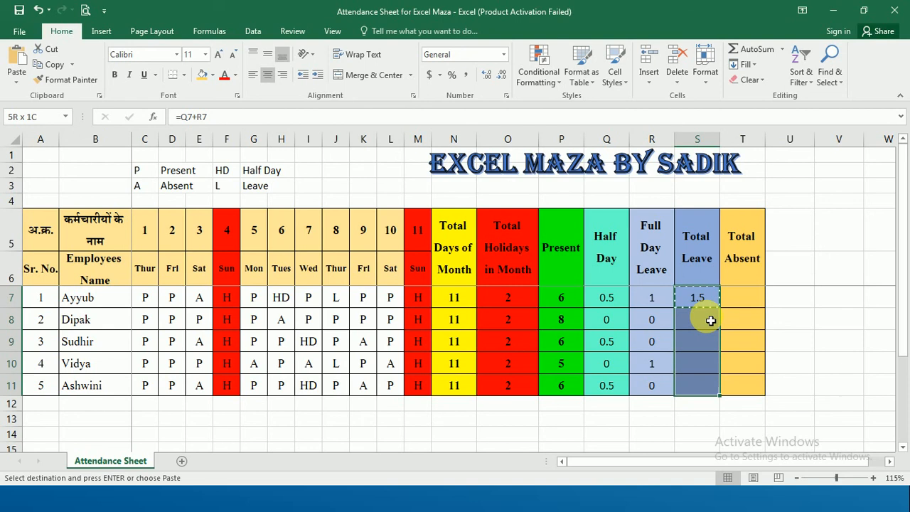
{"action": "key", "text": "ctrl+v"}
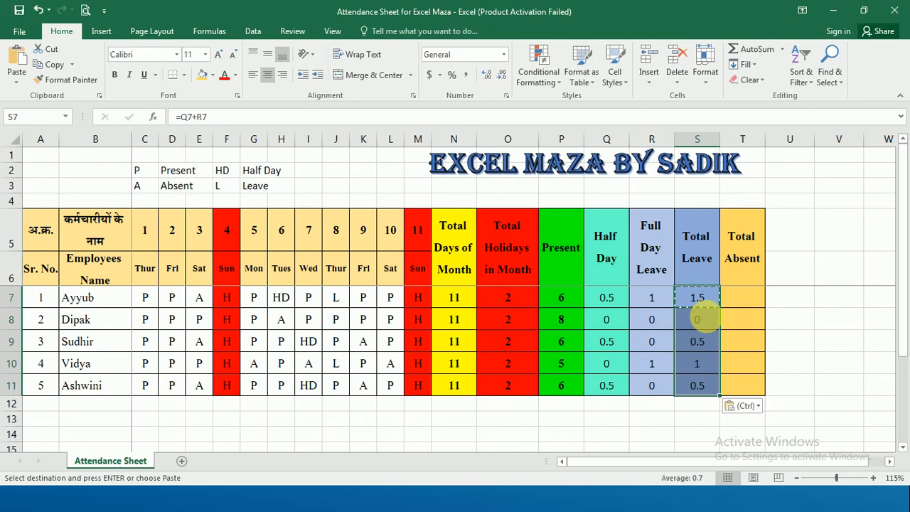
{"action": "key", "text": "Escape"}
{"action": "key", "text": "Up"}
{"action": "key", "text": "Down"}
{"action": "key", "text": "Down"}
{"action": "key", "text": "Down"}
{"action": "key", "text": "Down"}
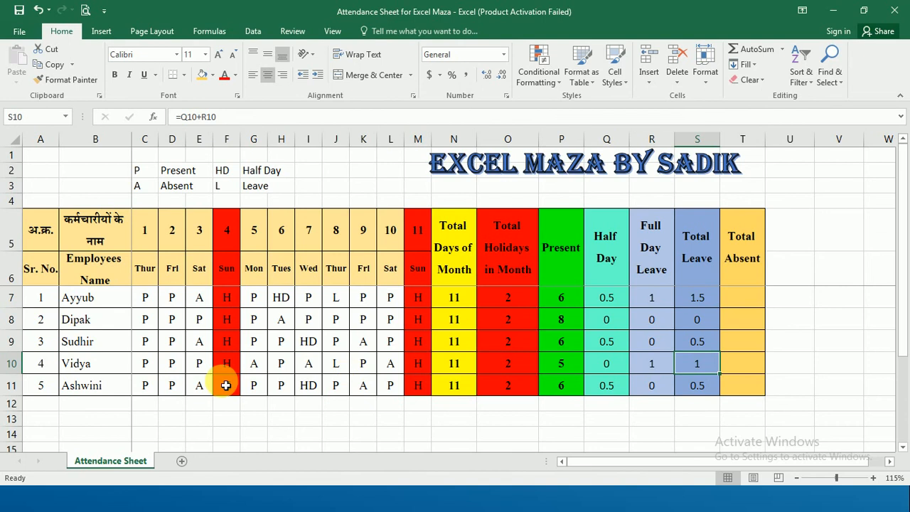
Step: Mark the fifth employee's day 2 as leave with L
{"action": "left_click", "coordinate": [172, 394]}
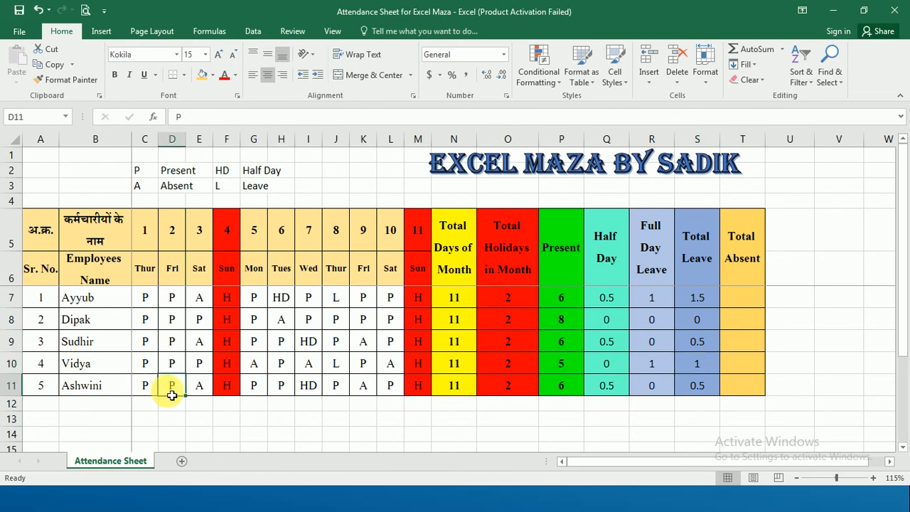
{"action": "type", "text": "L"}
{"action": "key", "text": "Up"}
{"action": "key", "text": "Up"}
{"action": "key", "text": "Up"}
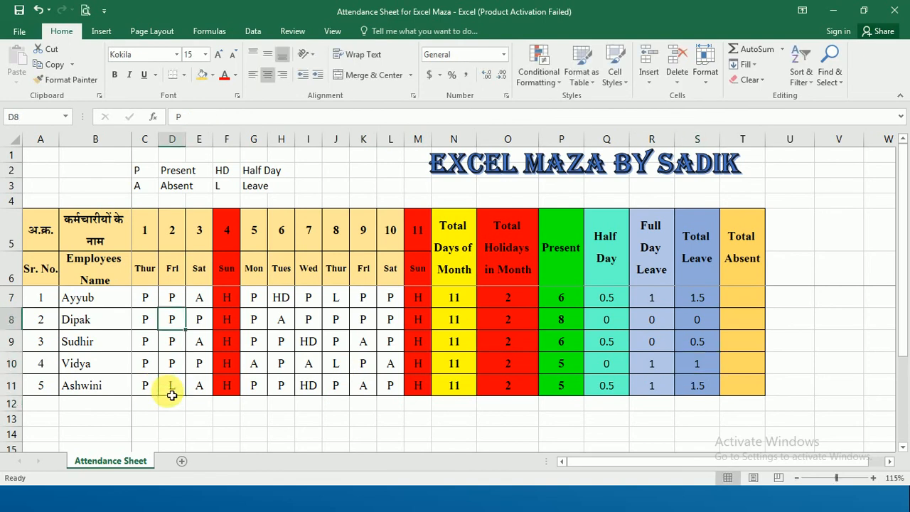
Step: Mark the third employee's day 2 as leave by entering L in D9
{"action": "key", "text": "Down"}
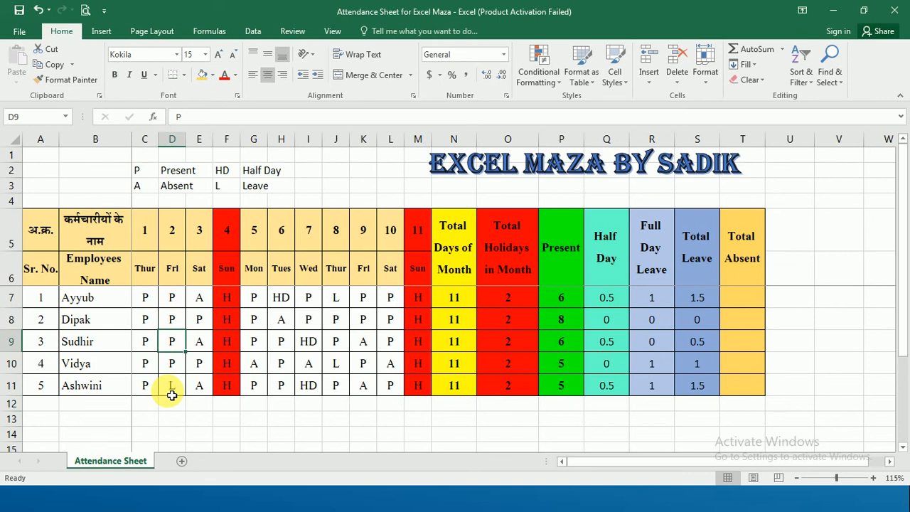
{"action": "type", "text": "L"}
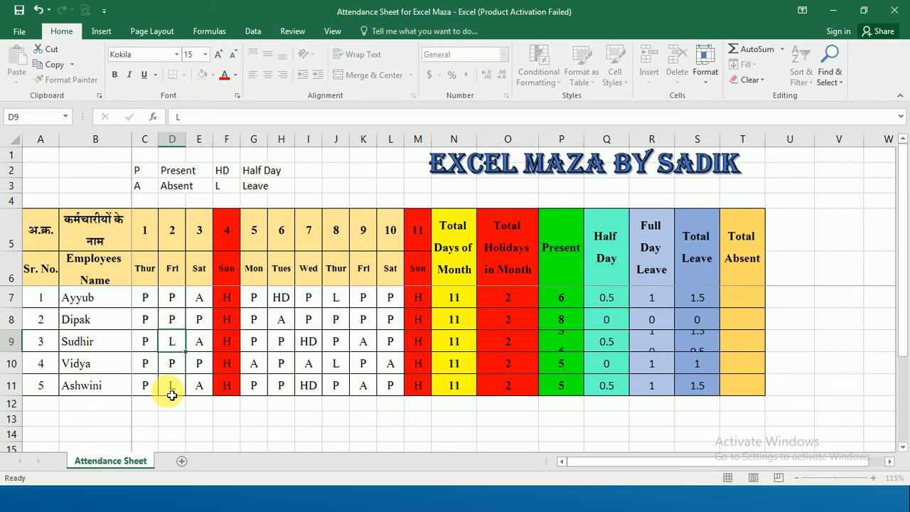
{"action": "key", "text": "Return"}
Step: Examine the third employee's attendance and totals across row 9, ending at the first employee's Total Absent cell T7
{"action": "key", "text": "Up"}
{"action": "key", "text": "Right"}
{"action": "key", "text": "Right"}
{"action": "key", "text": "Right"}
{"action": "key", "text": "Right"}
{"action": "key", "text": "Right"}
{"action": "key", "text": "Right"}
{"action": "key", "text": "Right"}
{"action": "key", "text": "Right"}
{"action": "key", "text": "Right"}
{"action": "key", "text": "Right"}
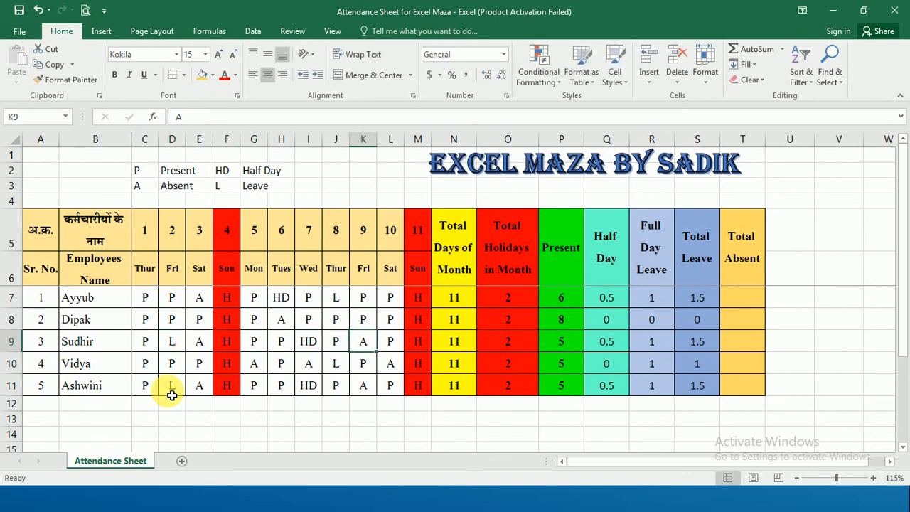
{"action": "key", "text": "Right"}
{"action": "key", "text": "Right"}
{"action": "key", "text": "Right"}
{"action": "key", "text": "Right"}
{"action": "key", "text": "Right"}
{"action": "key", "text": "Right"}
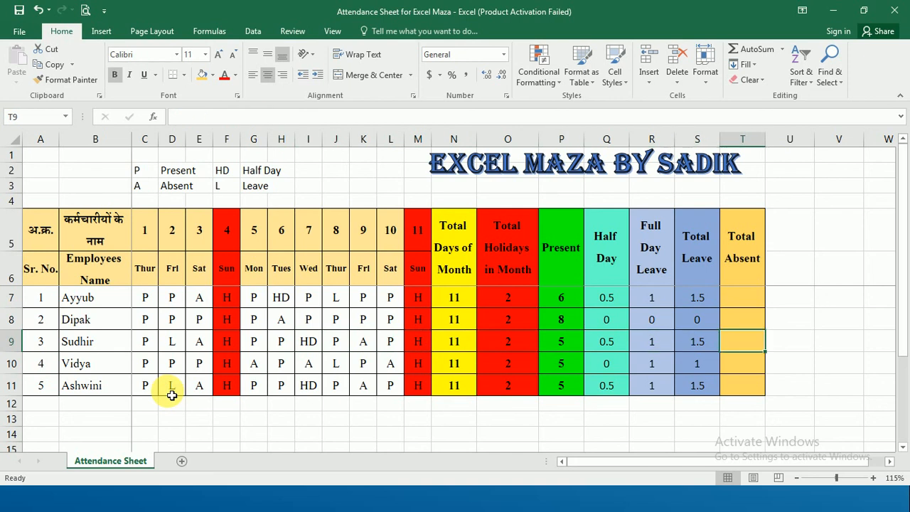
{"action": "key", "text": "Up"}
{"action": "key", "text": "Up"}
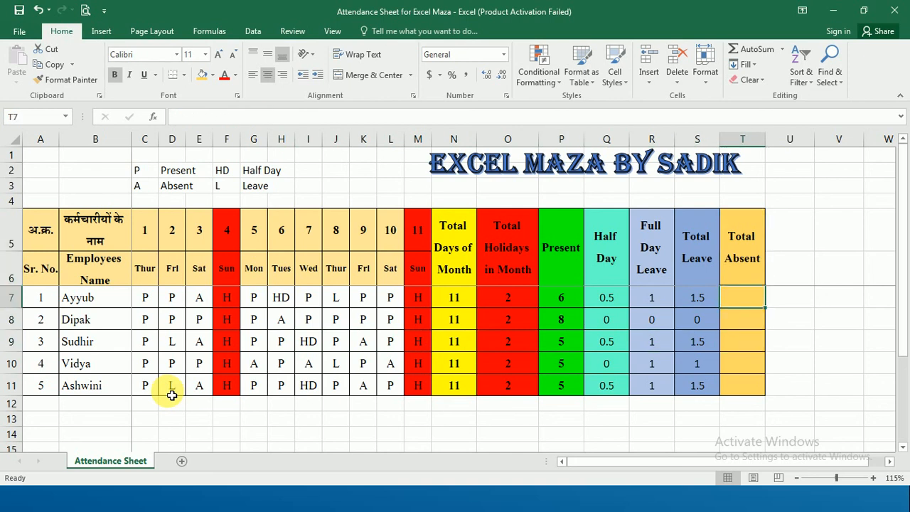
{"action": "key", "text": "Up"}
{"action": "key", "text": "Down"}
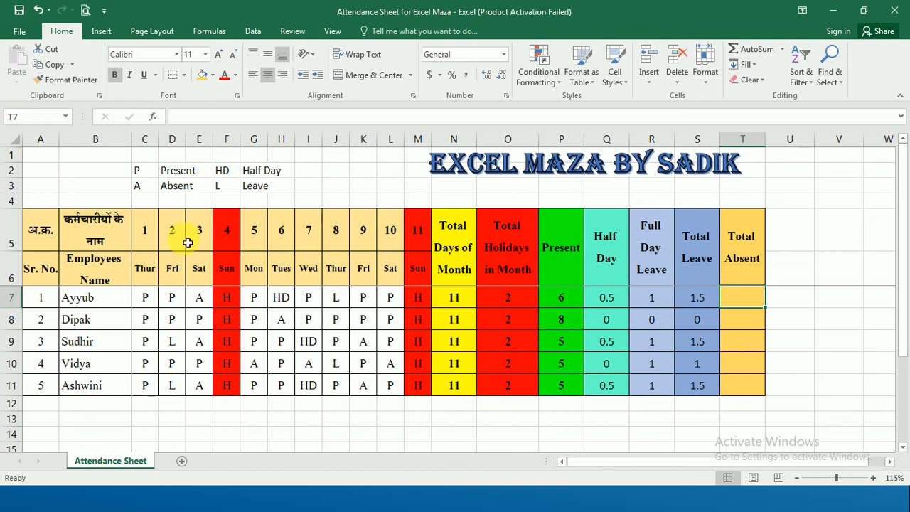
Step: Enter =COUNTIF(C7:M7,"A") in T7 to count the first employee's absent days under Total Absent
{"action": "left_click", "coordinate": [148, 187]}
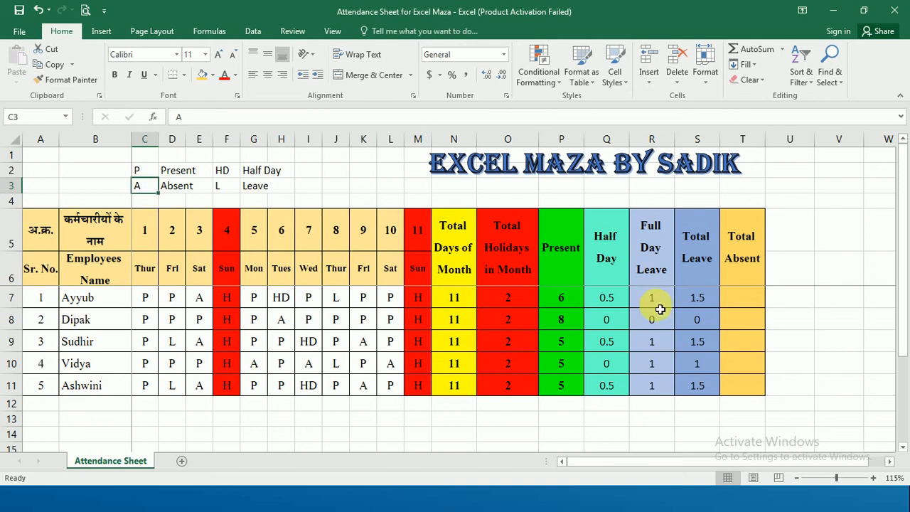
{"action": "left_click", "coordinate": [737, 302]}
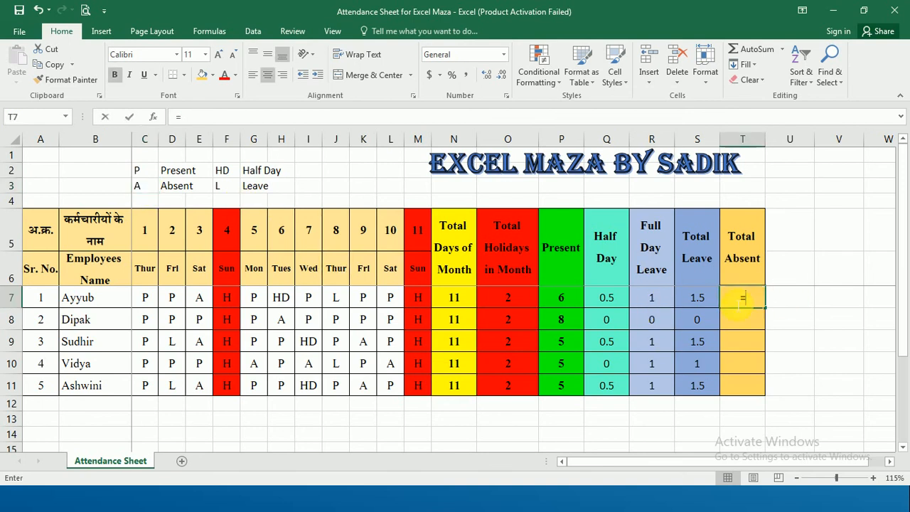
{"action": "type", "text": "=counif"}
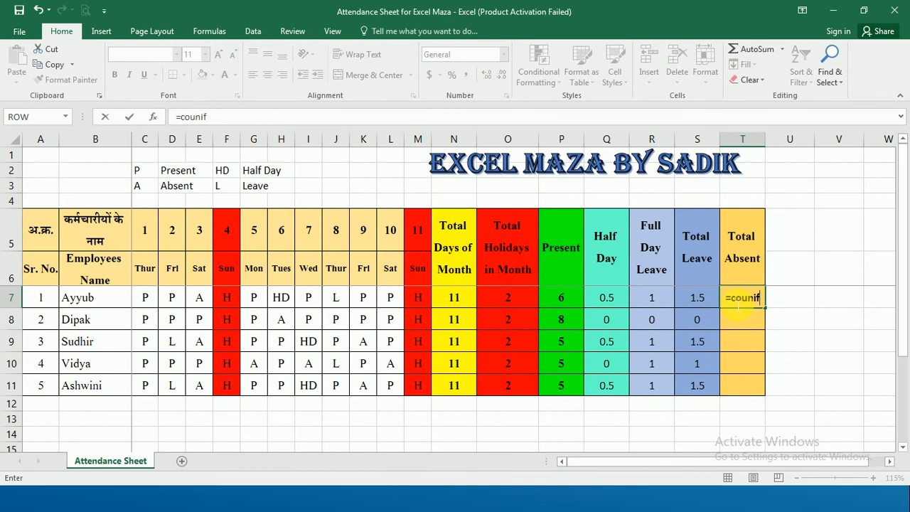
{"action": "key", "text": "BackSpace"}
{"action": "key", "text": "BackSpace"}
{"action": "type", "text": "tif"}
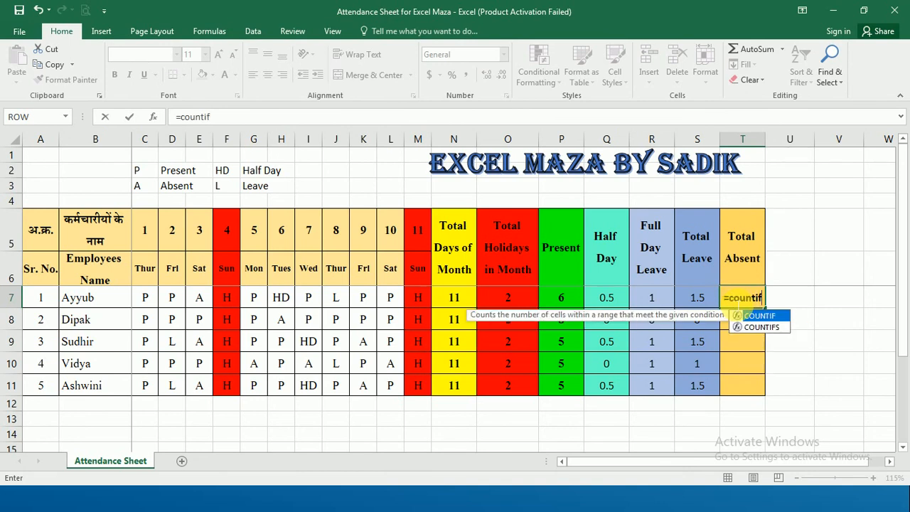
{"action": "type", "text": "("}
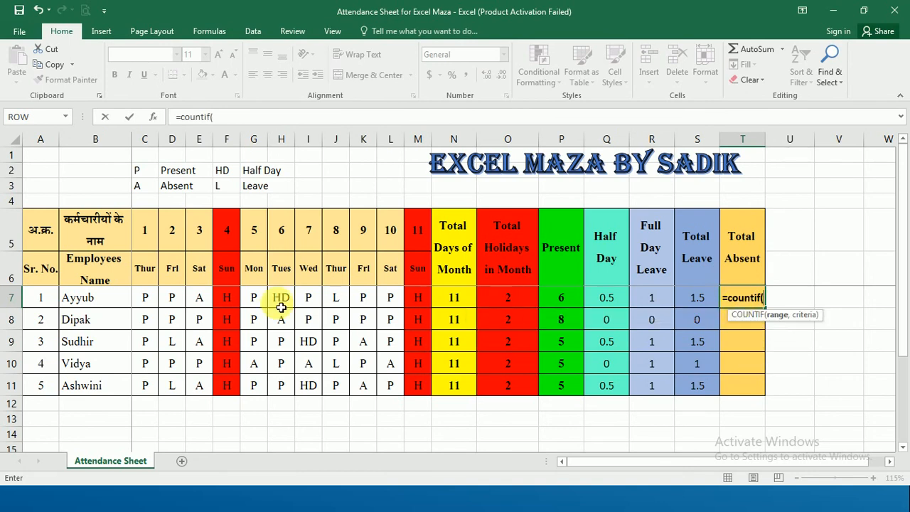
{"action": "left_click_drag", "start_coordinate": [145, 300], "coordinate": [427, 300]}
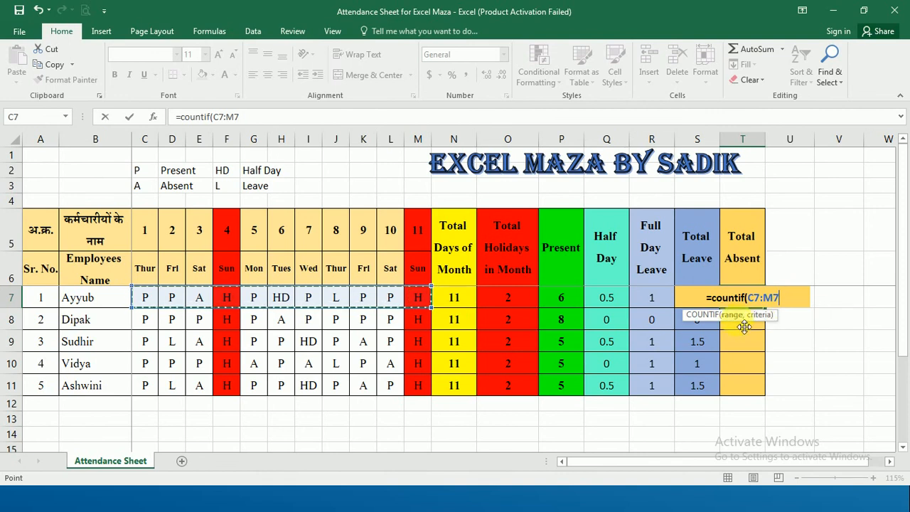
{"action": "type", "text": ","}
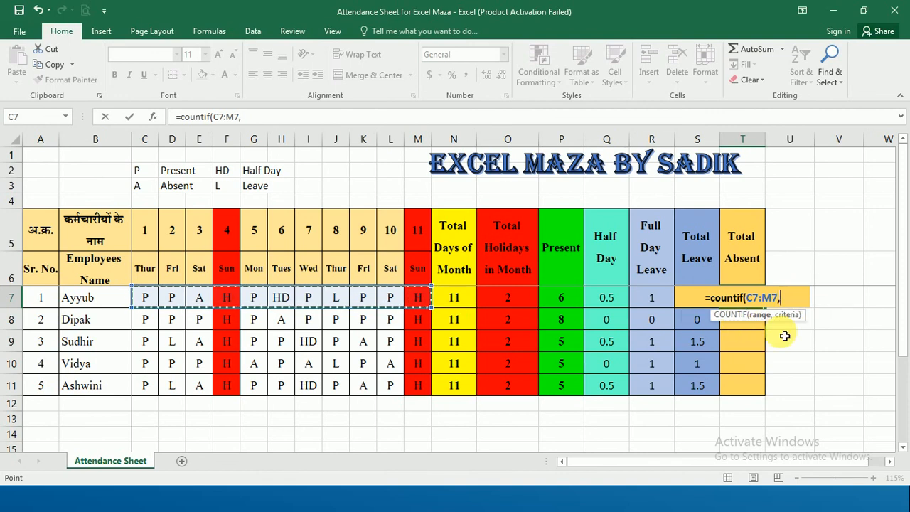
{"action": "type", "text": "\""}
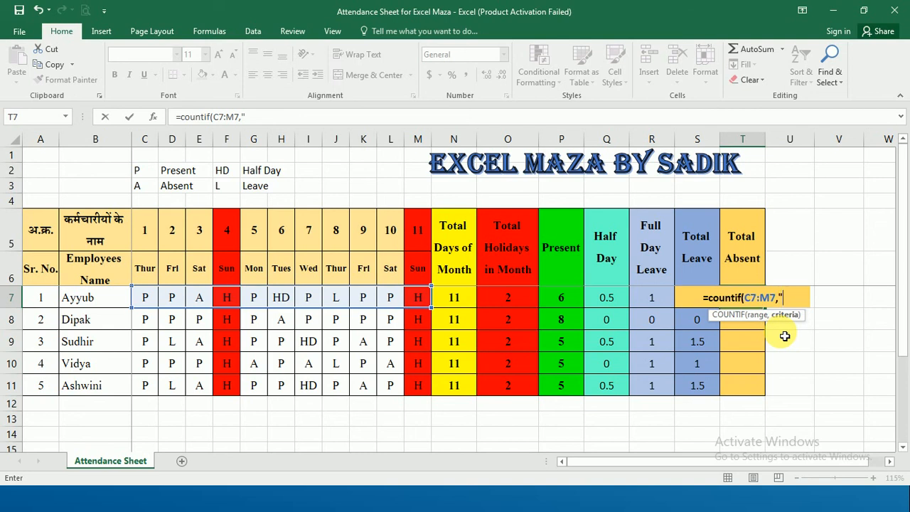
{"action": "type", "text": "A"}
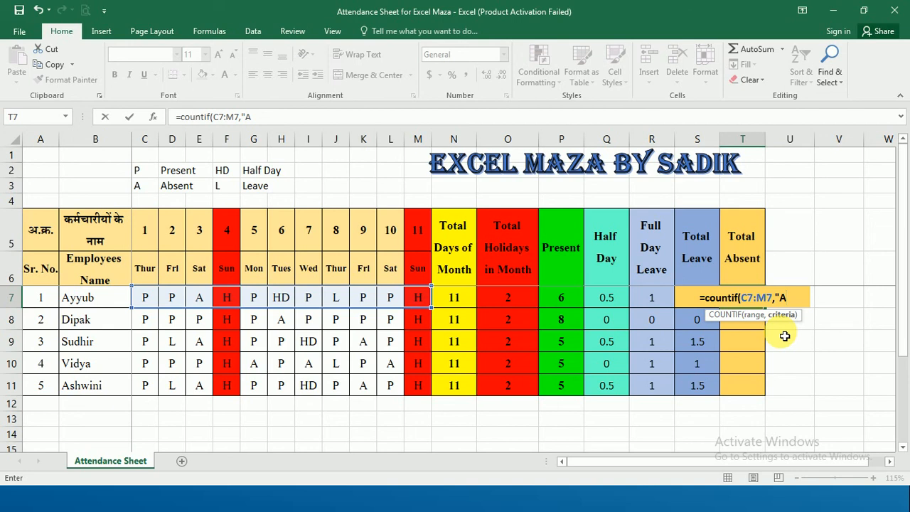
{"action": "type", "text": "\""}
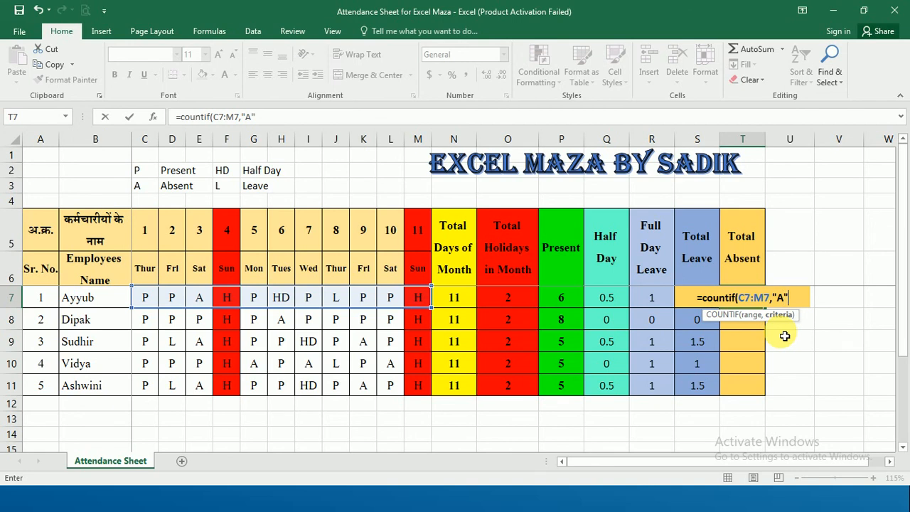
{"action": "key", "text": "Return"}
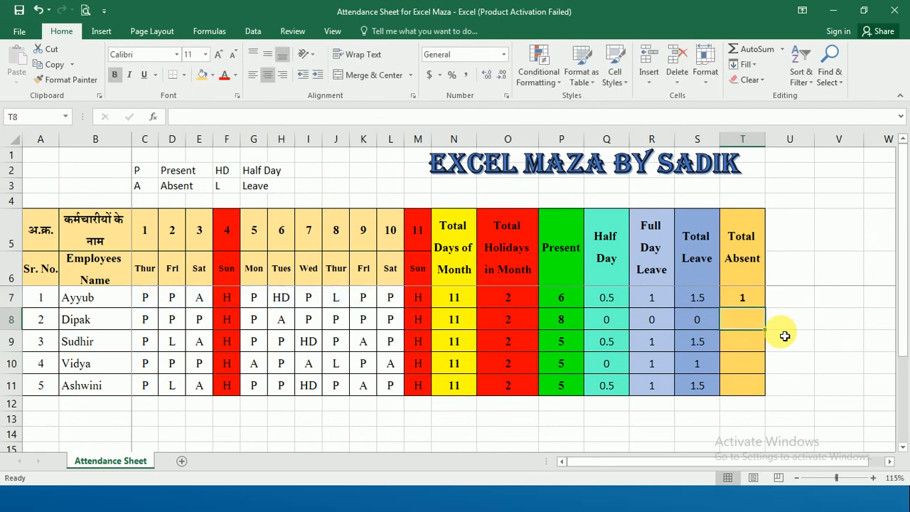
Step: Copy the Total Absent formula from T7 down to T11 for the remaining employees
{"action": "key", "text": "Up"}
{"action": "key", "text": "ctrl+c"}
{"action": "key", "text": "shift+Down"}
{"action": "key", "text": "shift+Down"}
{"action": "key", "text": "shift+Down"}
{"action": "key", "text": "shift+Down"}
{"action": "key", "text": "Return"}
Step: Check the copied COUNTIF formulas in the Total Absent column for each employee
{"action": "key", "text": "Up"}
{"action": "key", "text": "Down"}
{"action": "key", "text": "Down"}
{"action": "key", "text": "Down"}
{"action": "key", "text": "Down"}
{"action": "key", "text": "Down"}
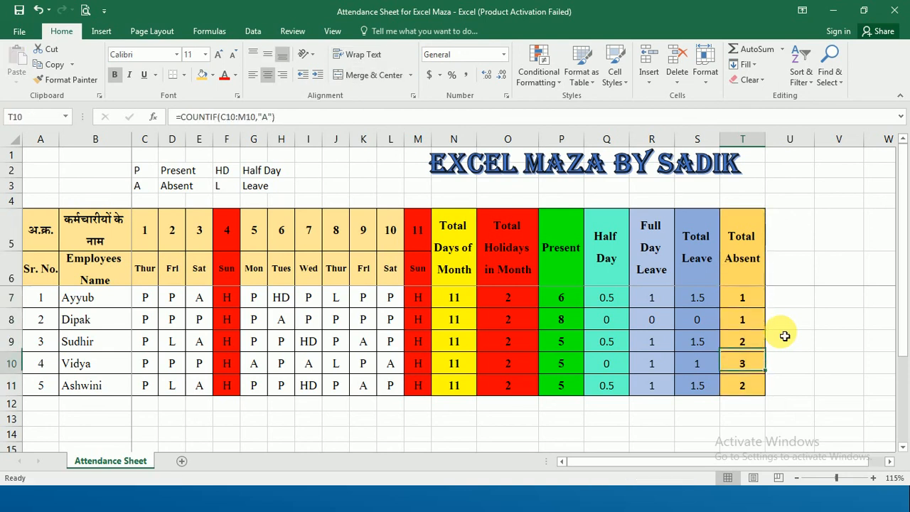
{"action": "key", "text": "Up"}
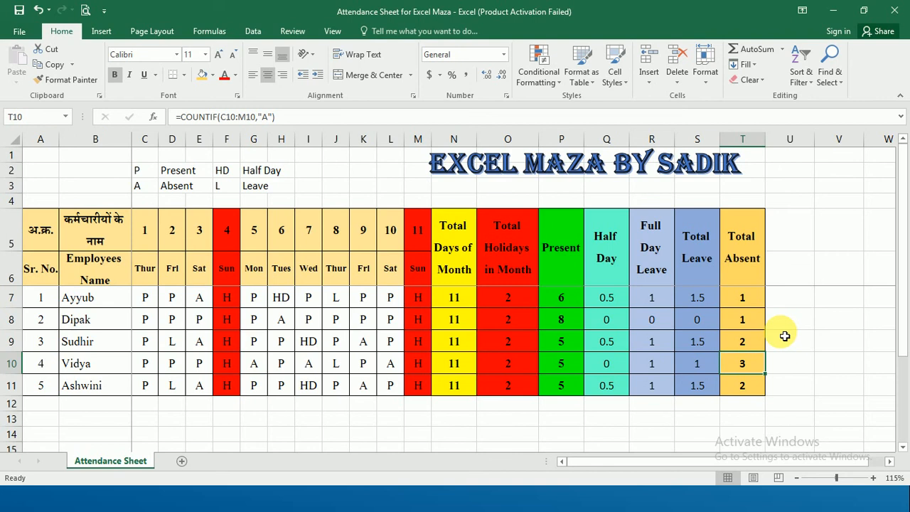
{"action": "key", "text": "Down"}
{"action": "key", "text": "Up"}
{"action": "key", "text": "Up"}
{"action": "key", "text": "Up"}
{"action": "key", "text": "Up"}
{"action": "key", "text": "Up"}
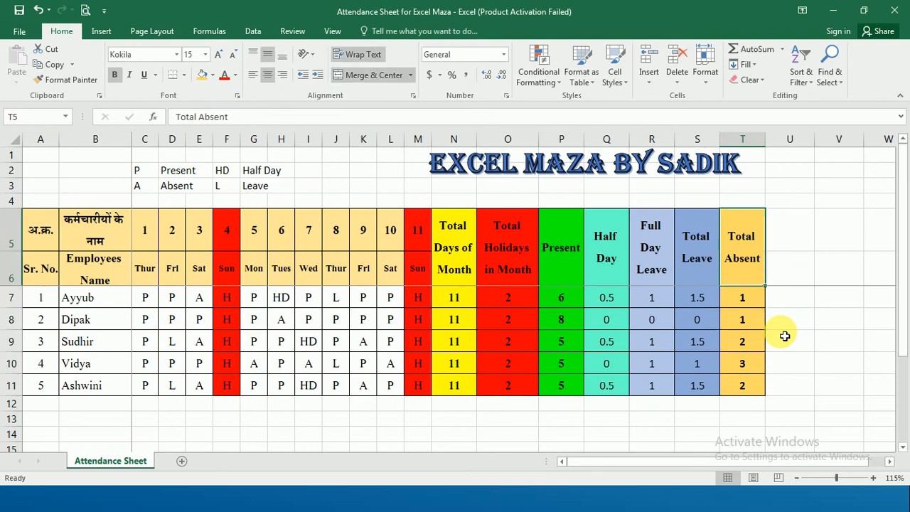
{"action": "key", "text": "Down"}
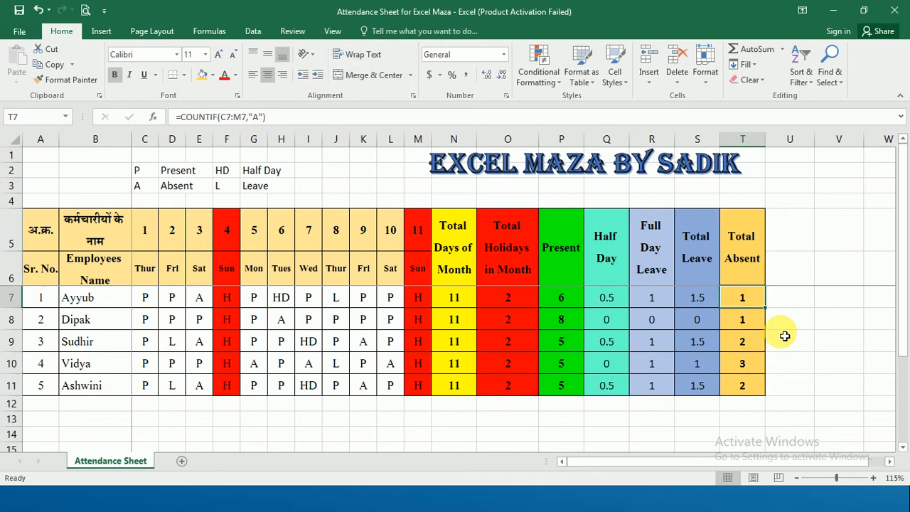
{"action": "key", "text": "alt+Tab"}
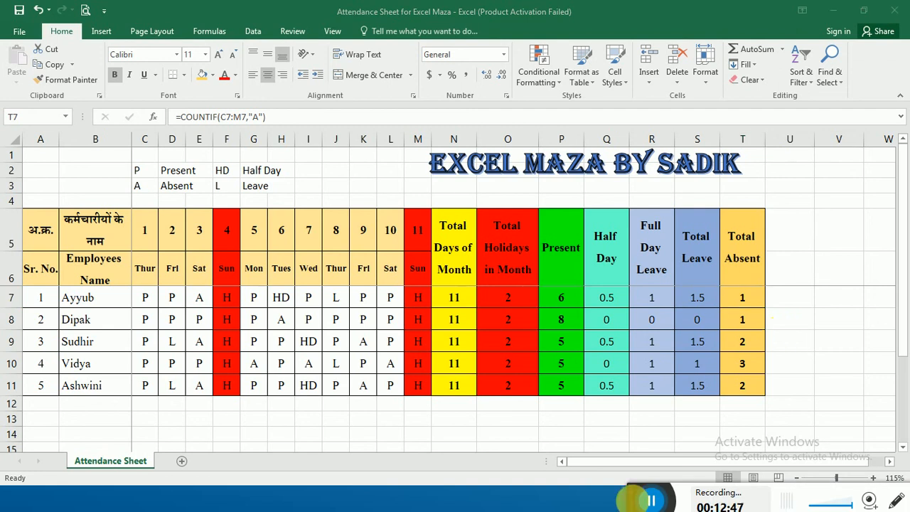
{"action": "left_click_drag", "start_coordinate": [640, 502], "coordinate": [623, 464]}
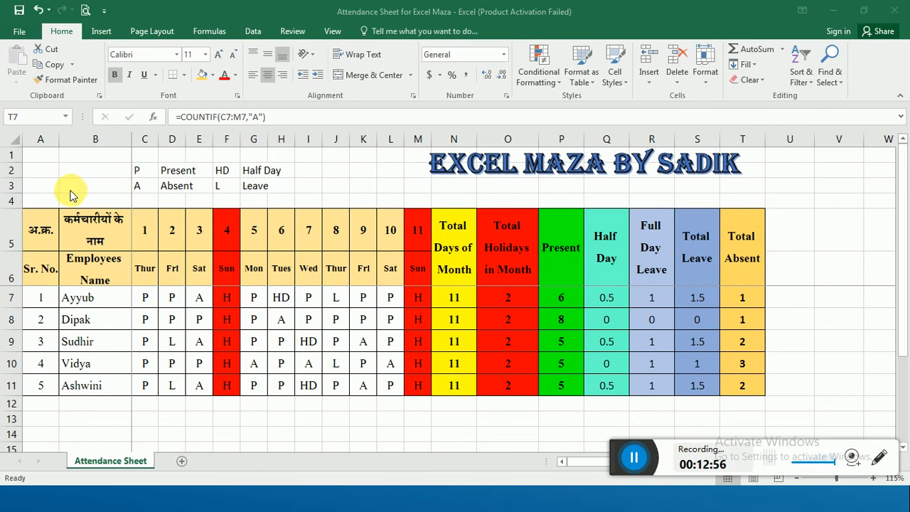
{"action": "left_click", "coordinate": [184, 462]}
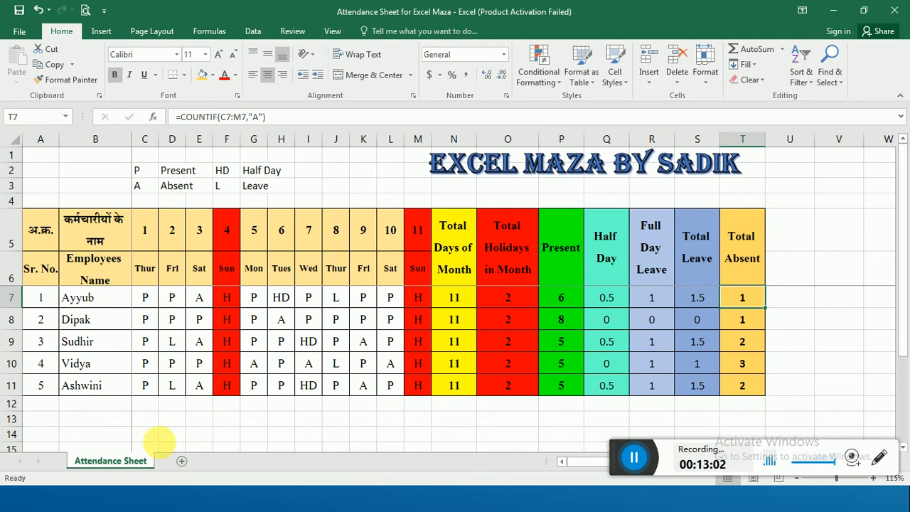
{"action": "left_click", "coordinate": [293, 347]}
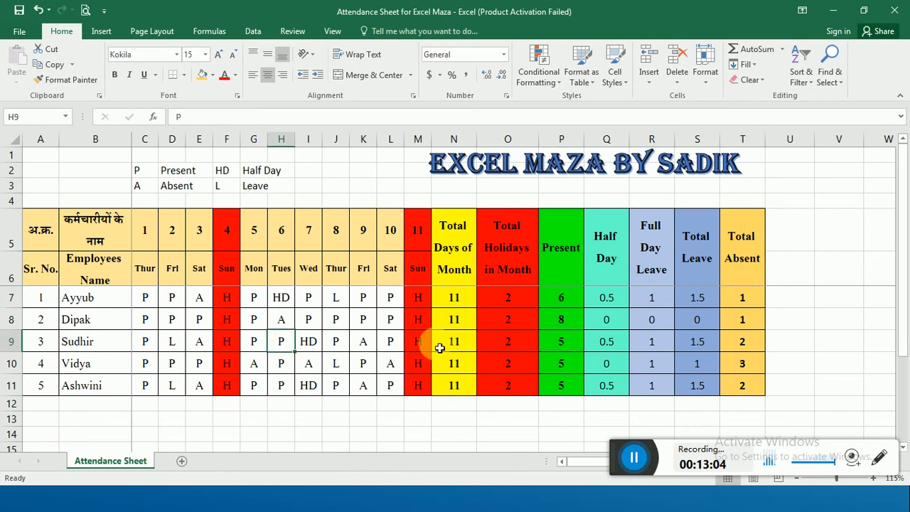